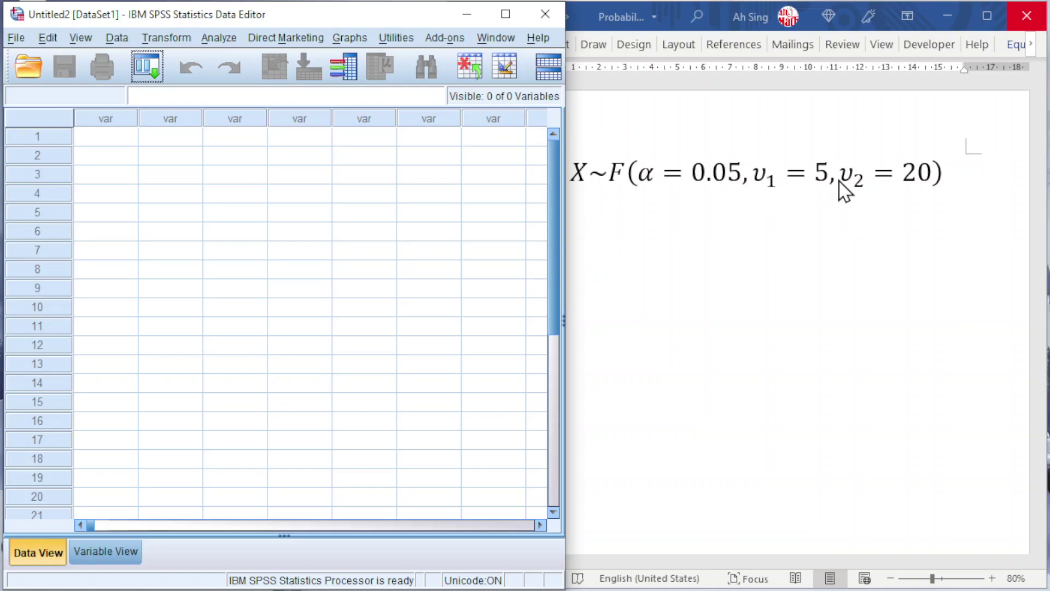
Enter the value 1 in the first row of the data grid
scroll(819, 310, "down", 5)
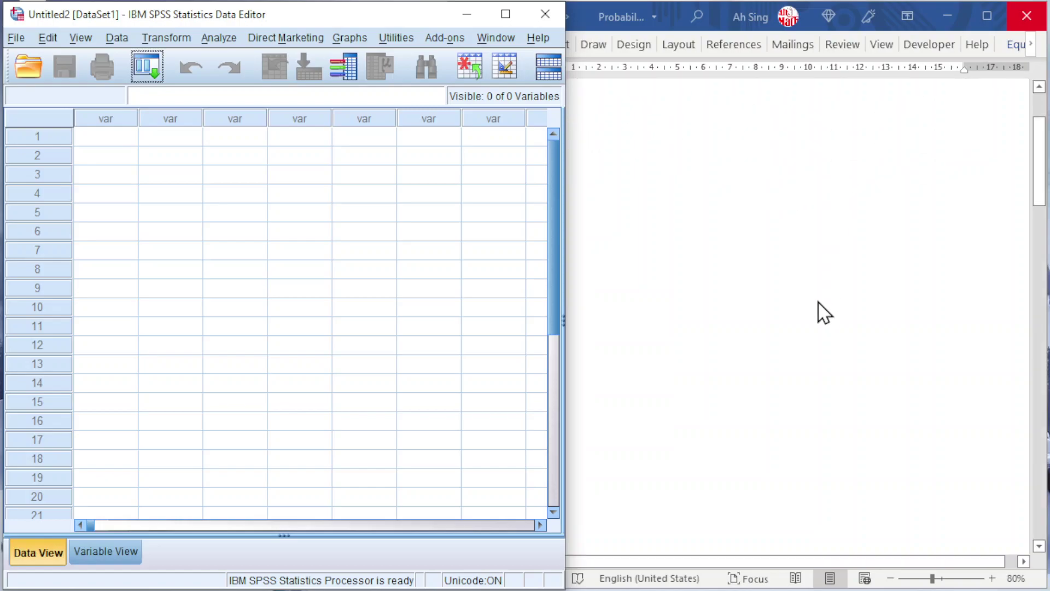
scroll(819, 310, "down", 5)
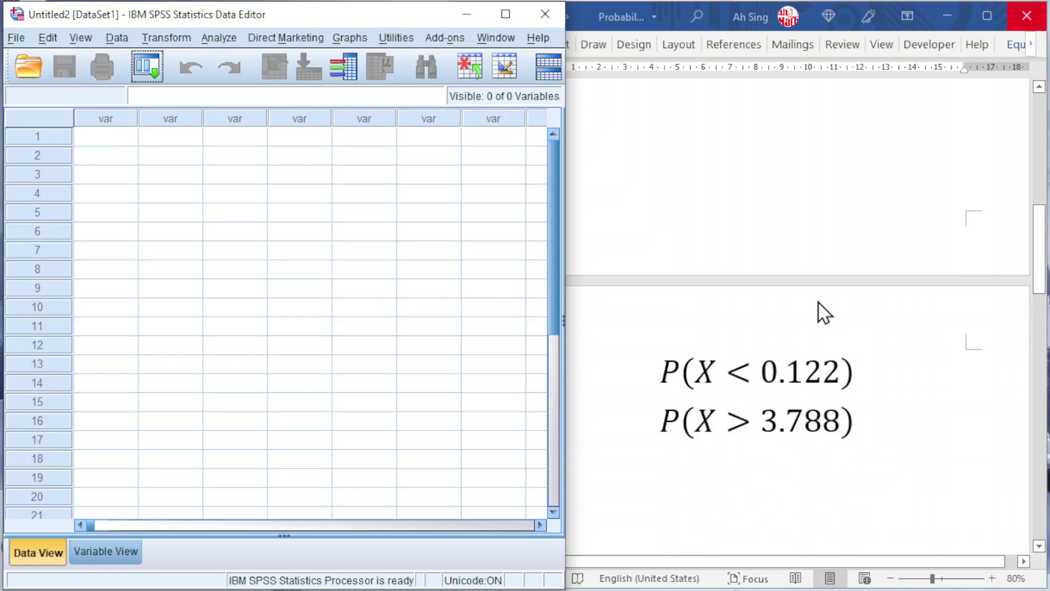
scroll(824, 313, "down", 1)
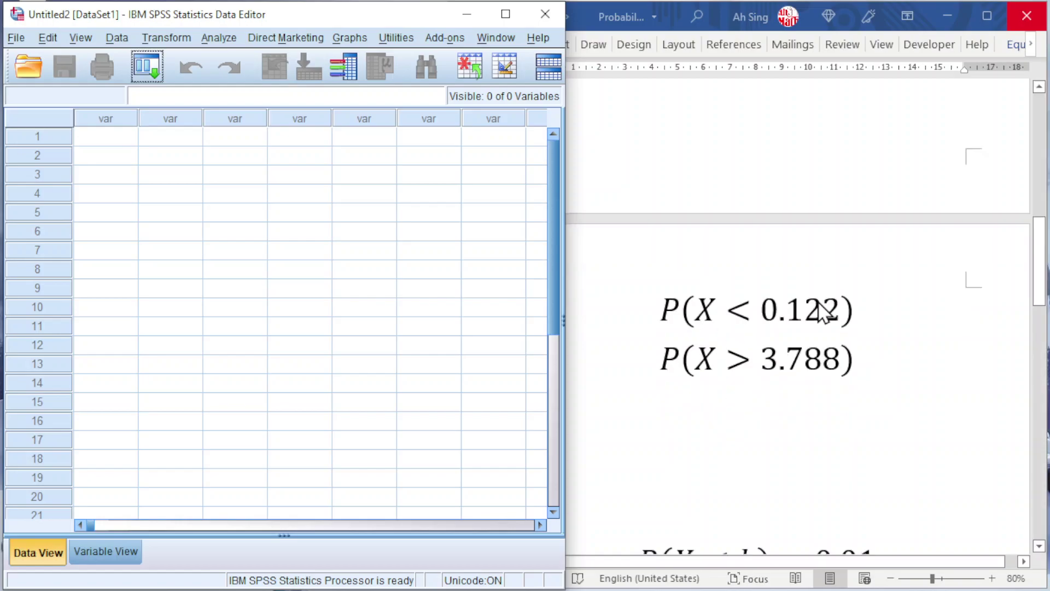
scroll(821, 309, "up", 1)
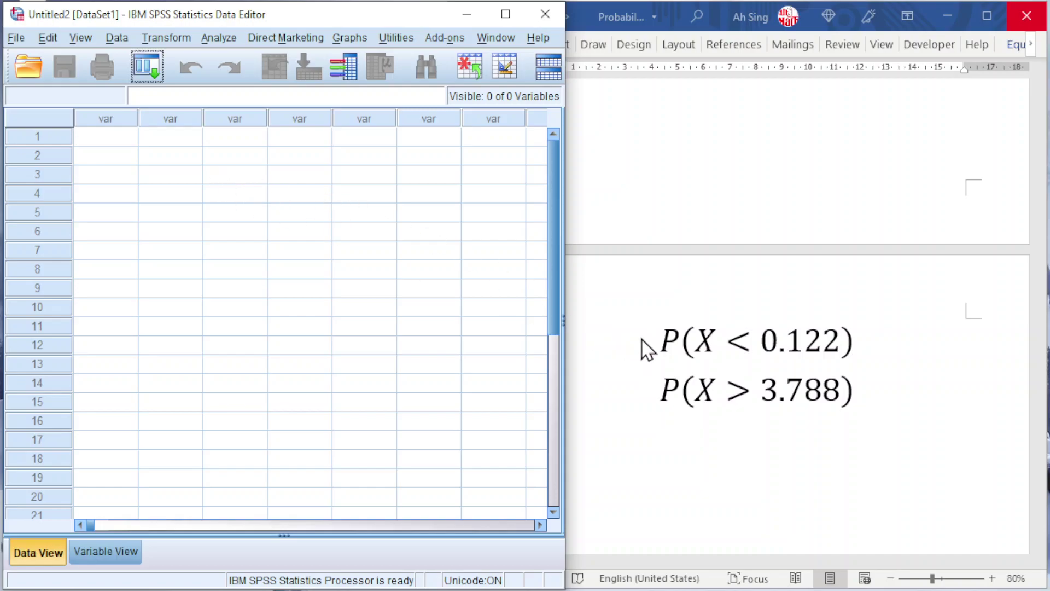
left_click(115, 139)
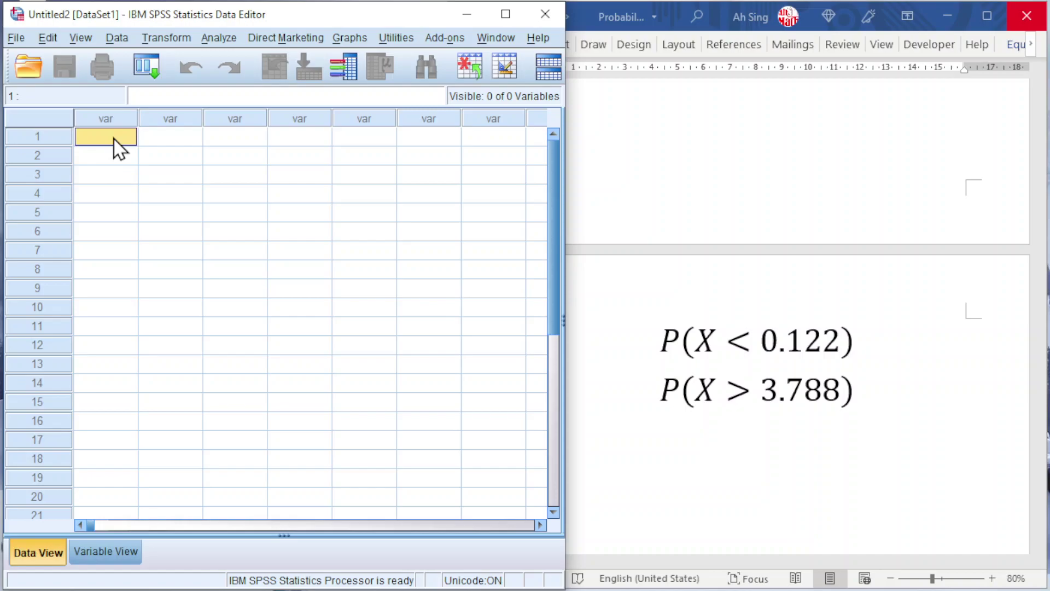
type("1")
key("Return")
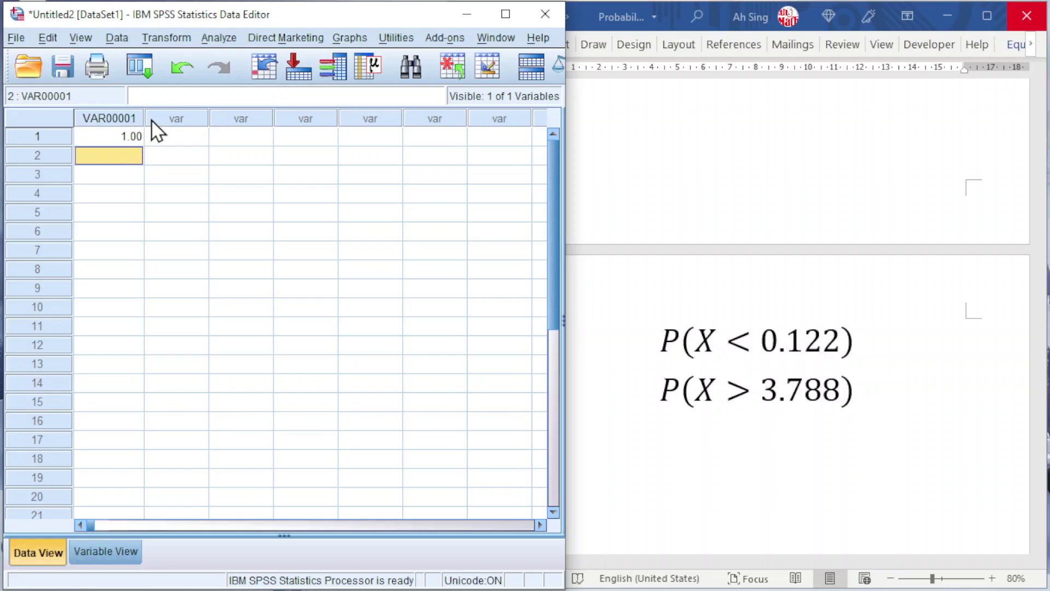
Start a computed variable named p1 labelled P(X<0.122)
left_click(169, 40)
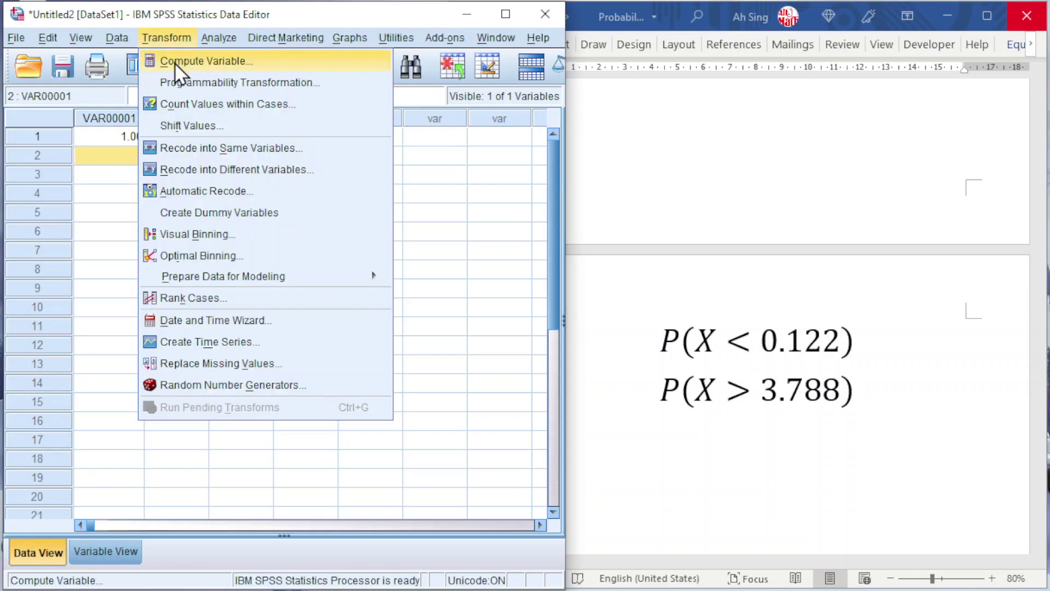
left_click(175, 63)
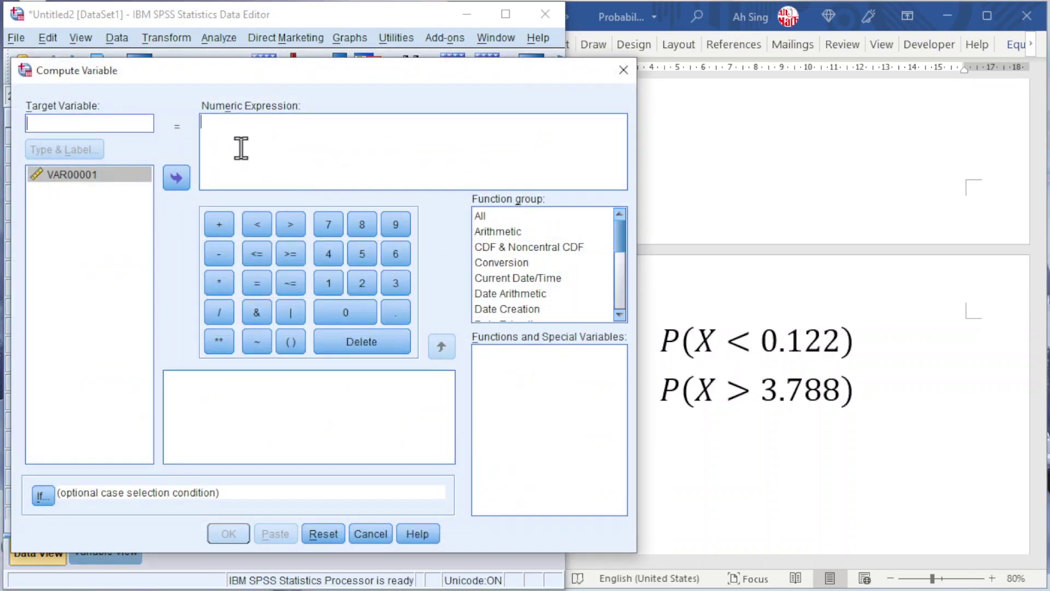
left_click(100, 122)
type("p1")
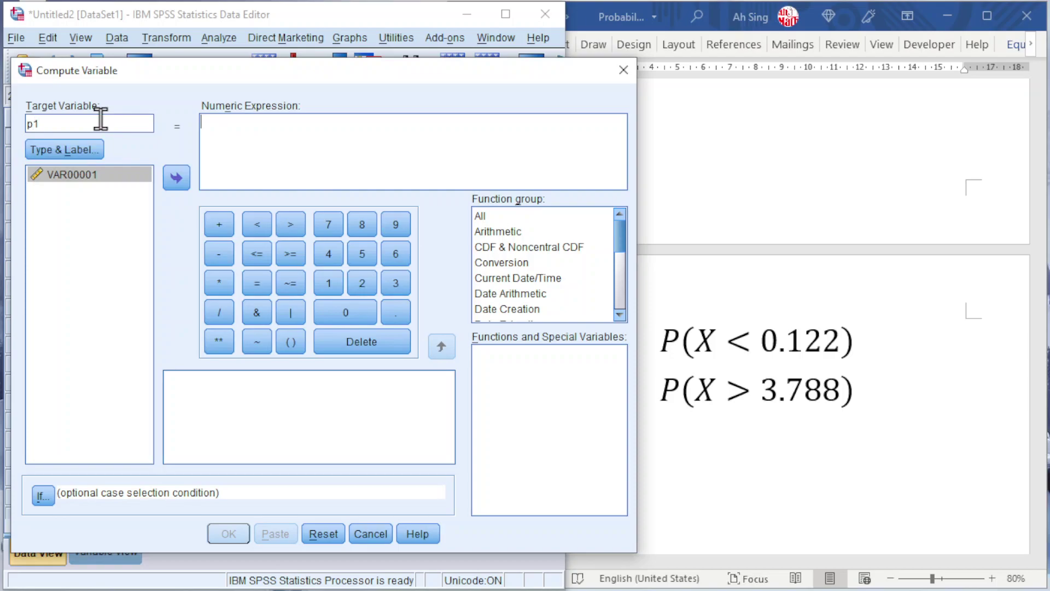
left_click(70, 149)
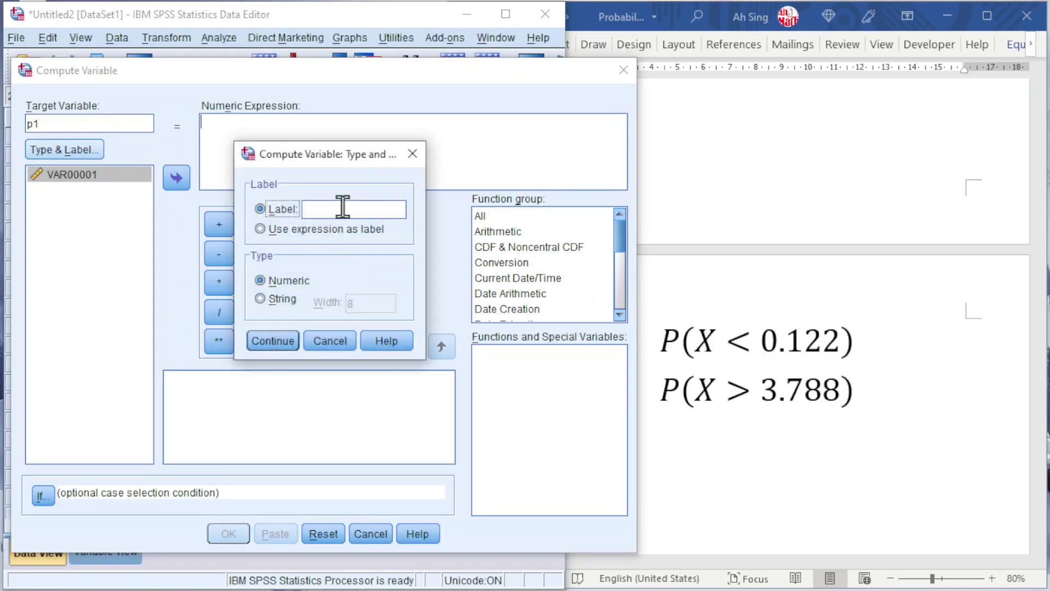
left_click(336, 208)
type("P(X<0.122)")
left_click(264, 343)
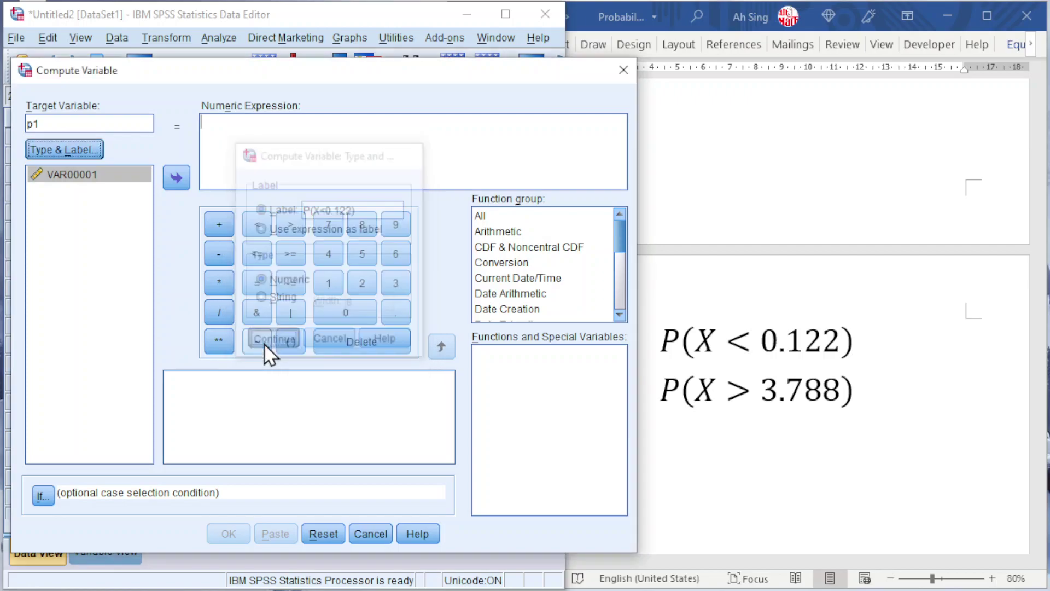
Set p1's expression to CDF.F(0.122,5,20) and run the computation
left_click(216, 122)
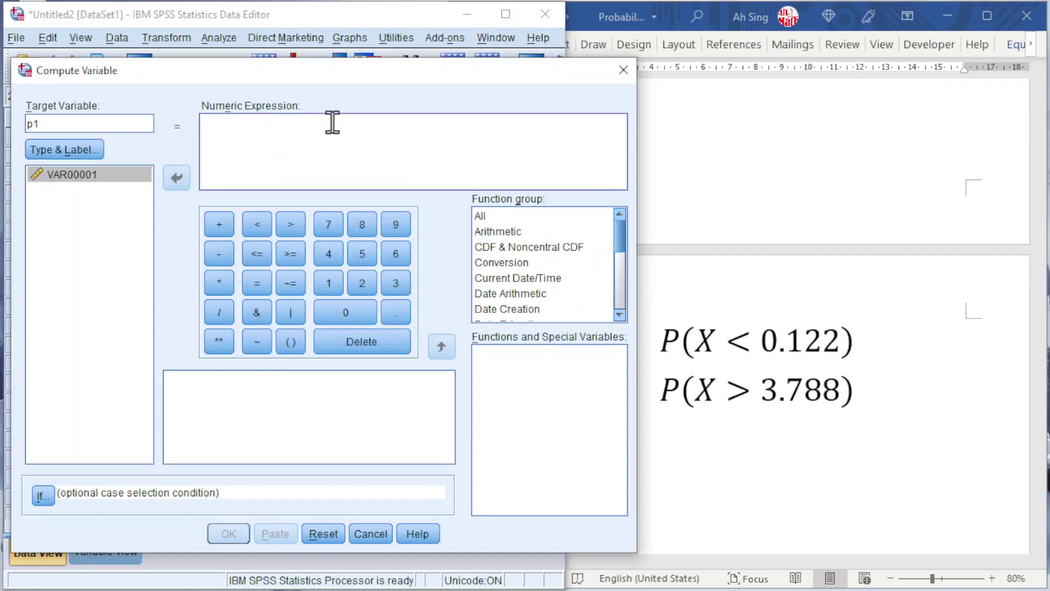
left_click(494, 250)
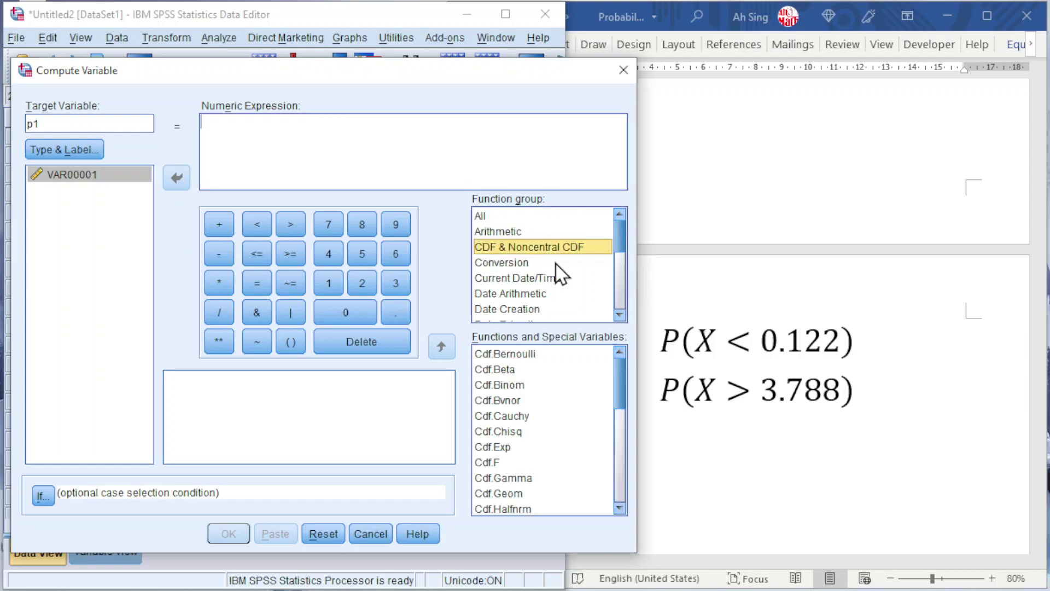
left_click(492, 463)
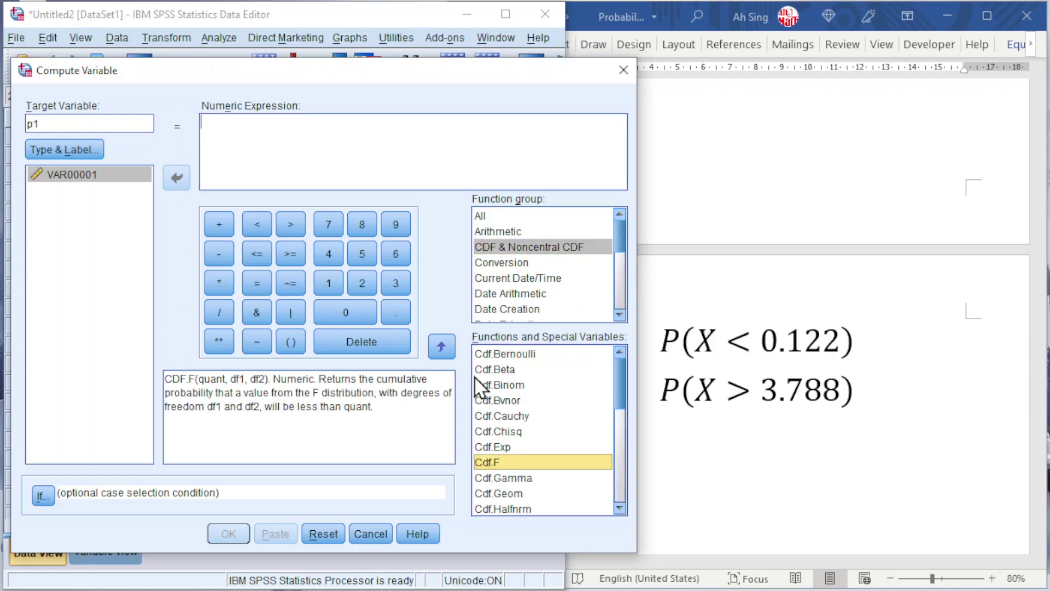
left_click(441, 345)
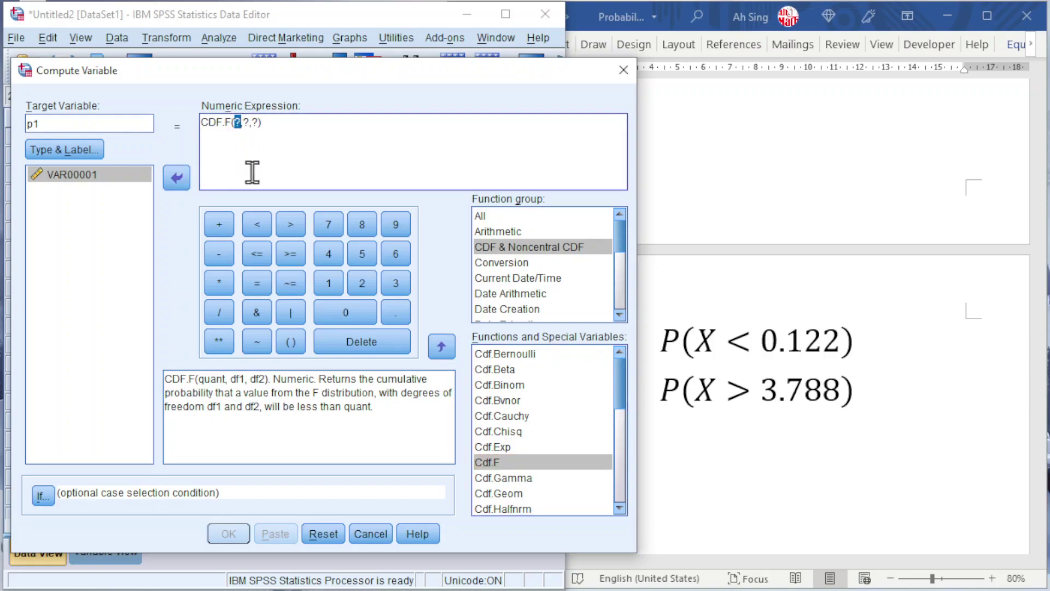
type("0.12")
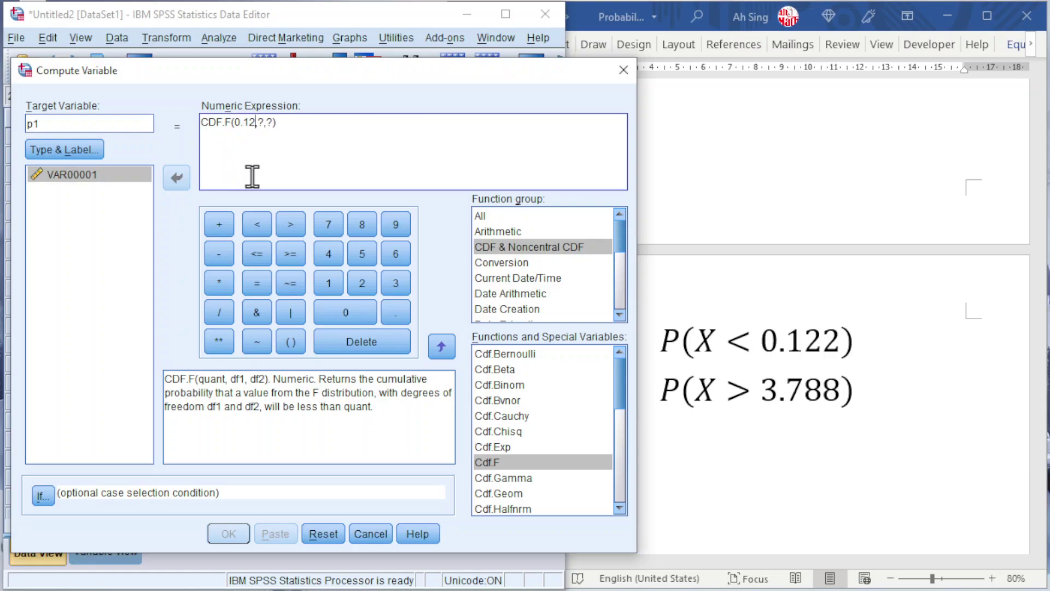
type("2")
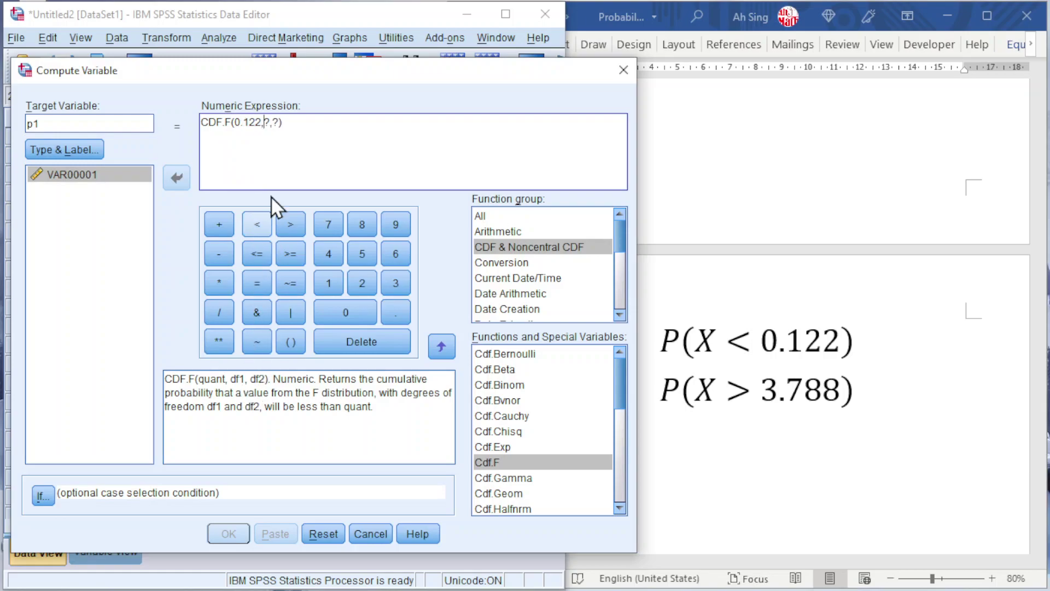
key("Delete")
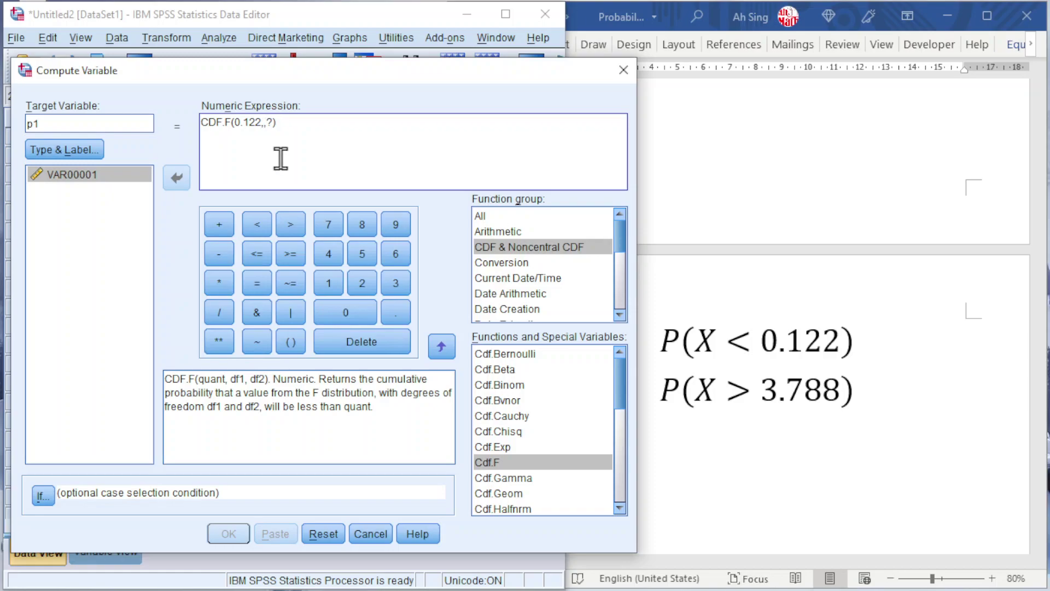
type("5")
key("Delete")
type("20")
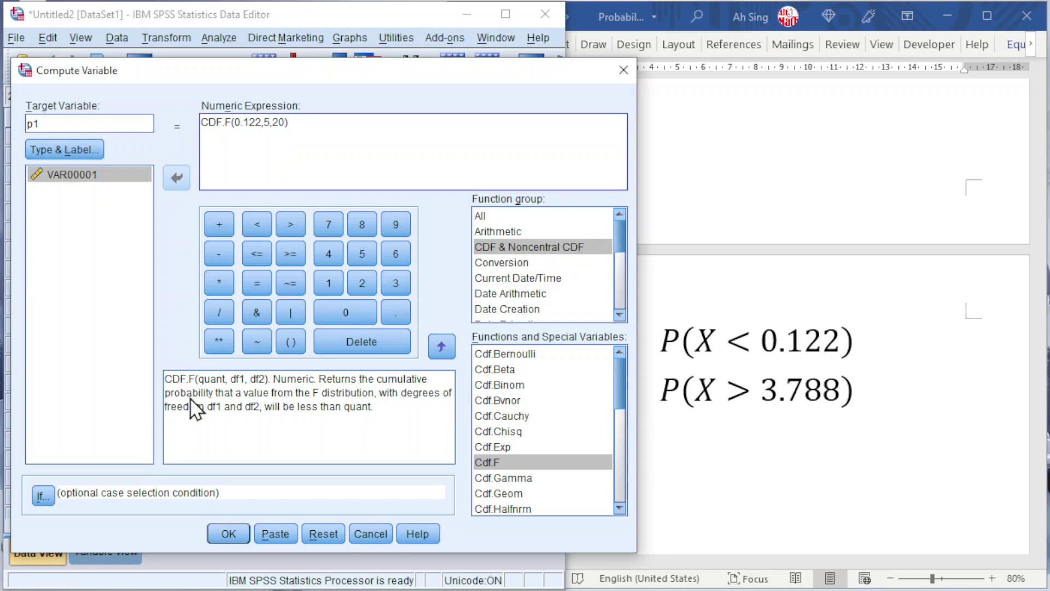
left_click(229, 534)
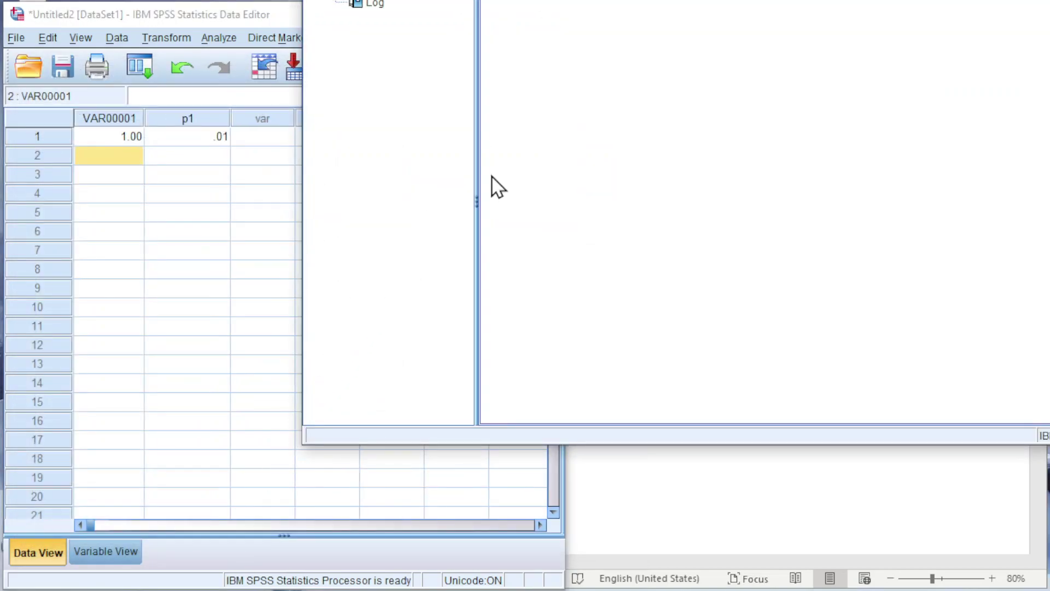
Discard the output log and give p1 7 decimal places so it reads .0141303
key("alt+F4")
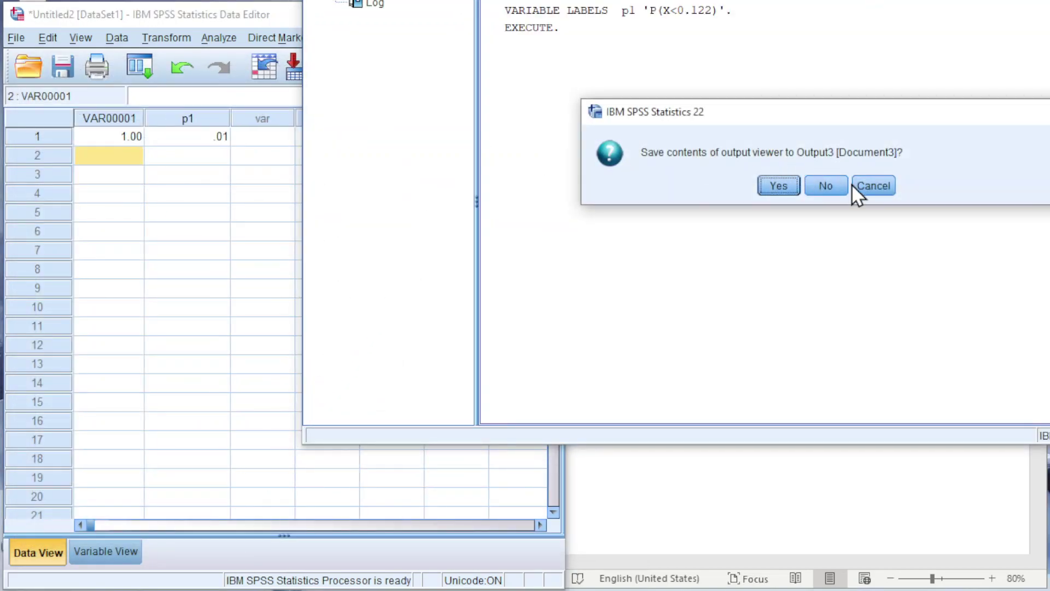
left_click(835, 186)
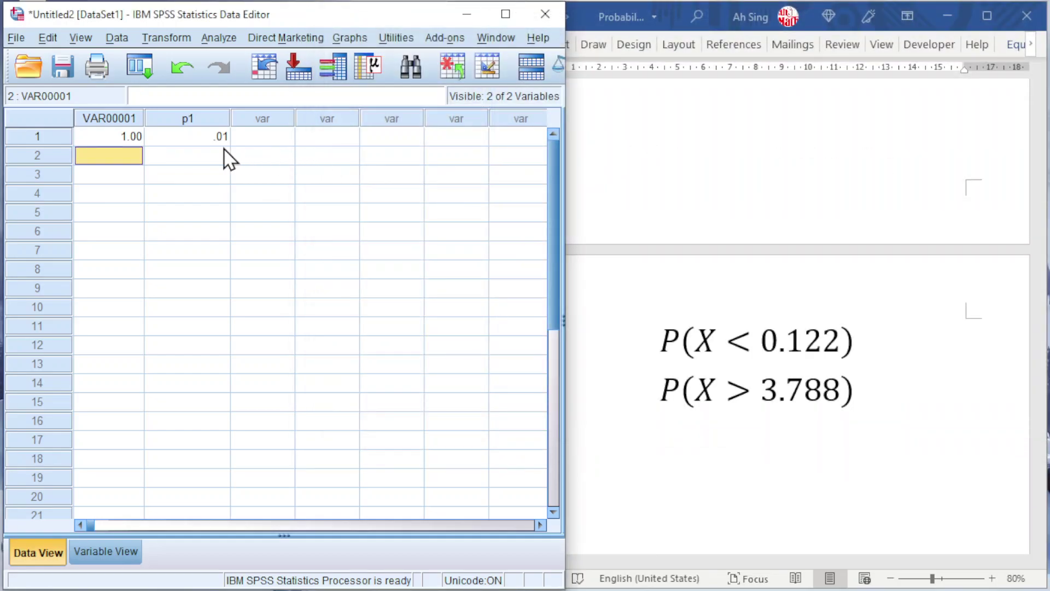
left_click(110, 549)
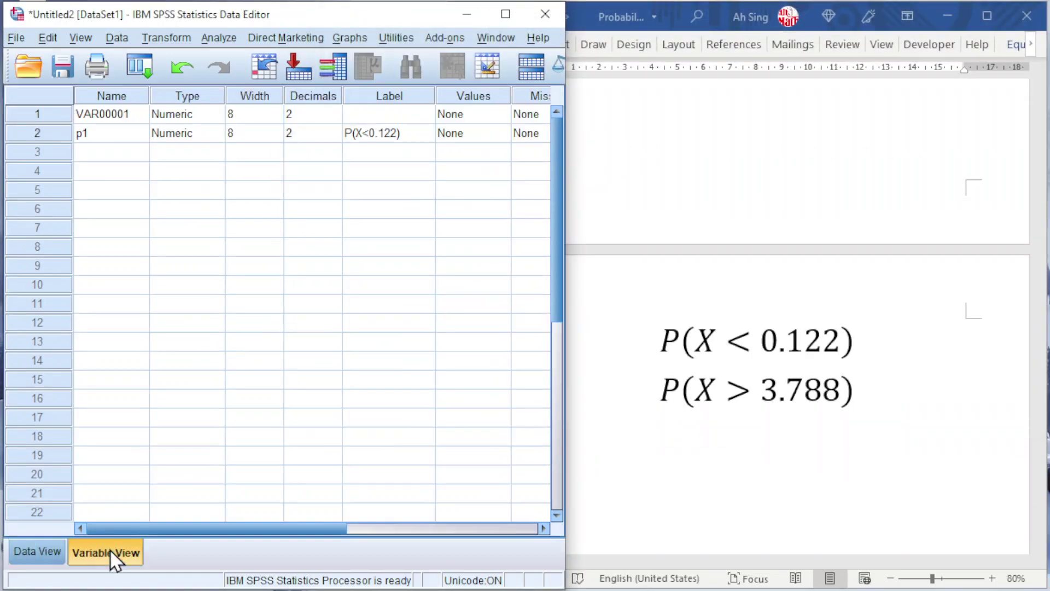
left_click(335, 134)
left_click(334, 130)
left_click(334, 131)
left_click(334, 130)
left_click(334, 130)
left_click(334, 130)
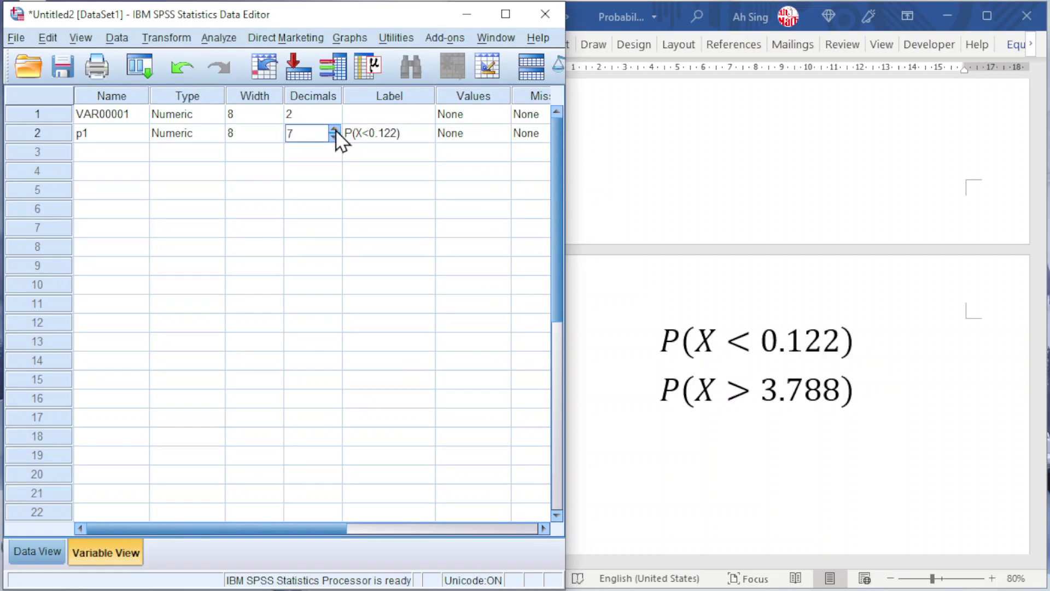
left_click(31, 550)
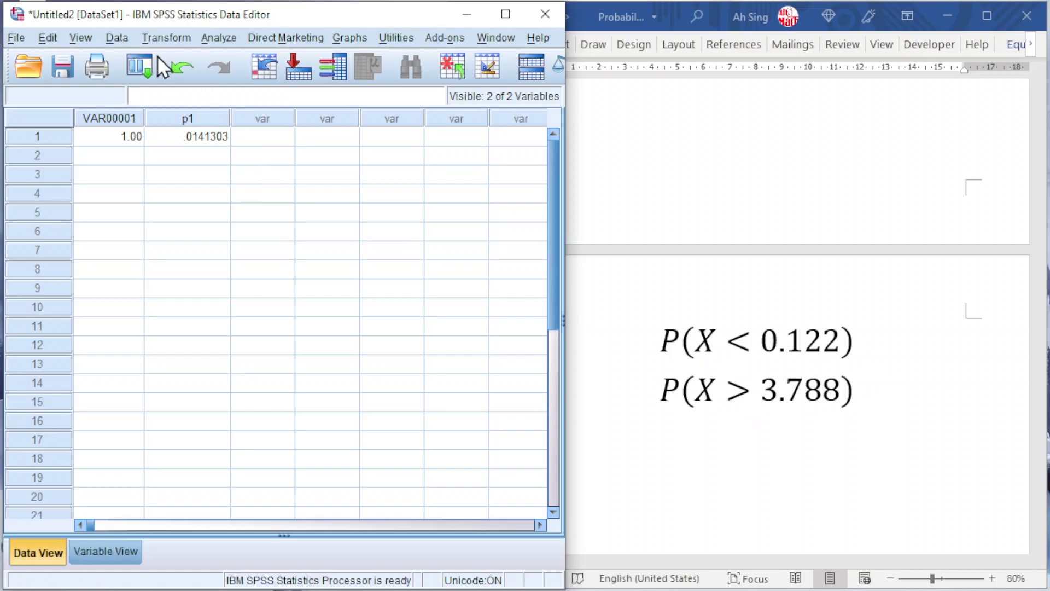
Change the Compute Variable expression to 1-CDF.F(3.788,5,20)
left_click(116, 36)
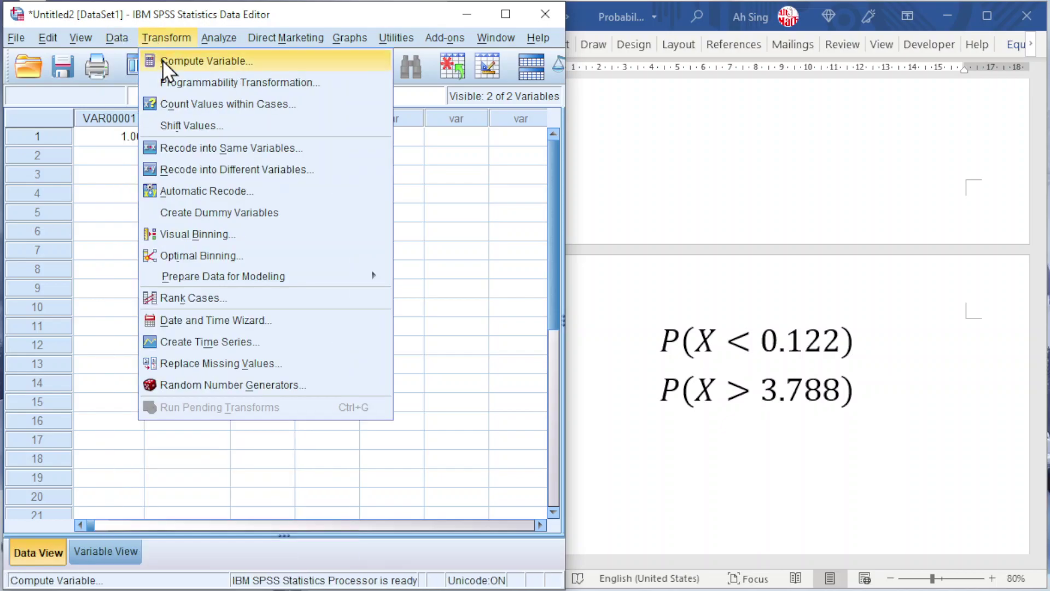
left_click(162, 60)
left_click(203, 125)
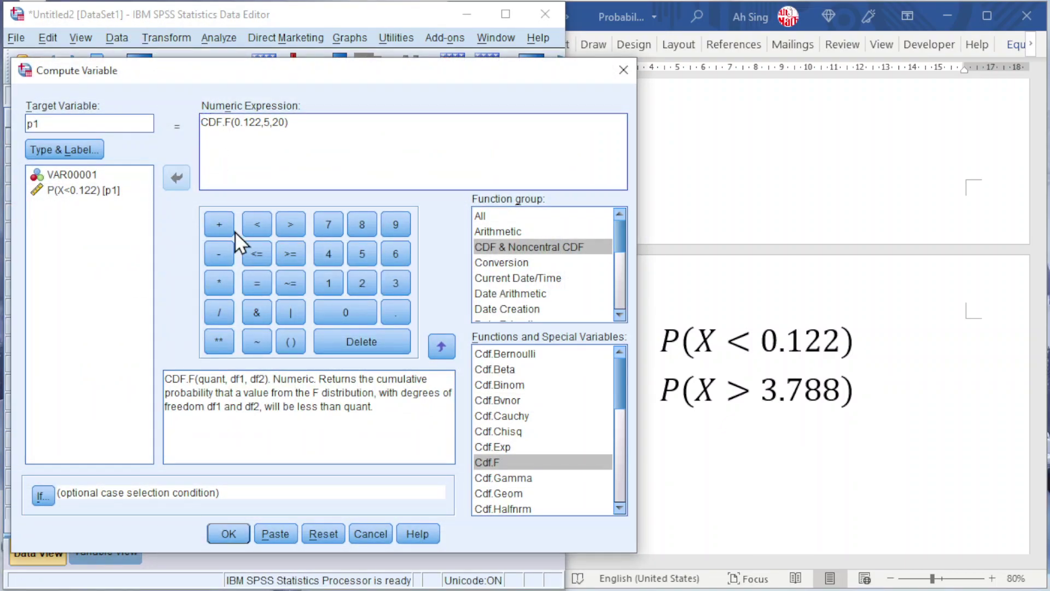
type("1-")
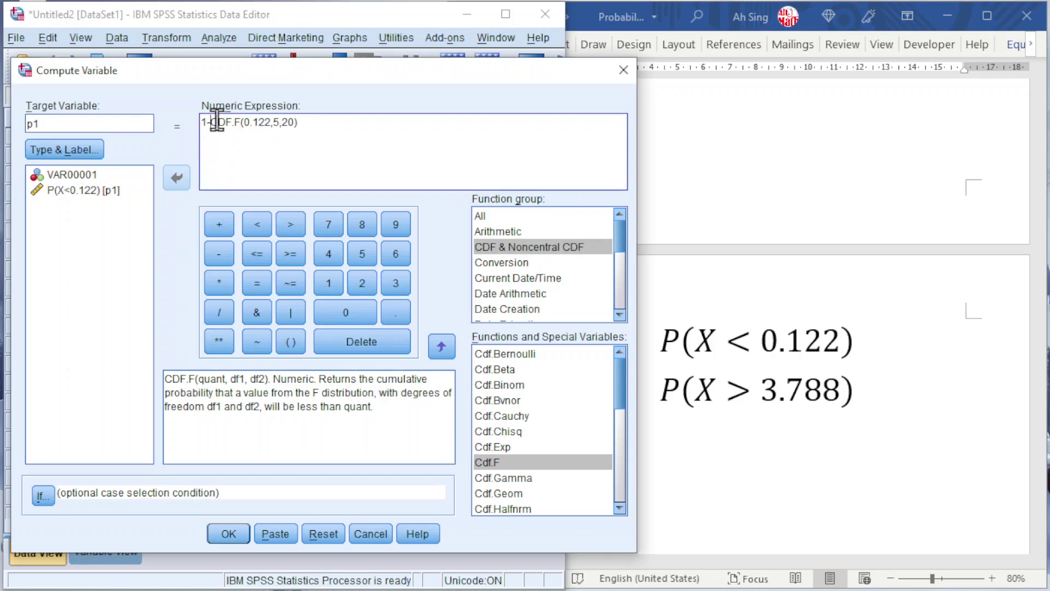
left_click_drag(244, 122, 272, 122)
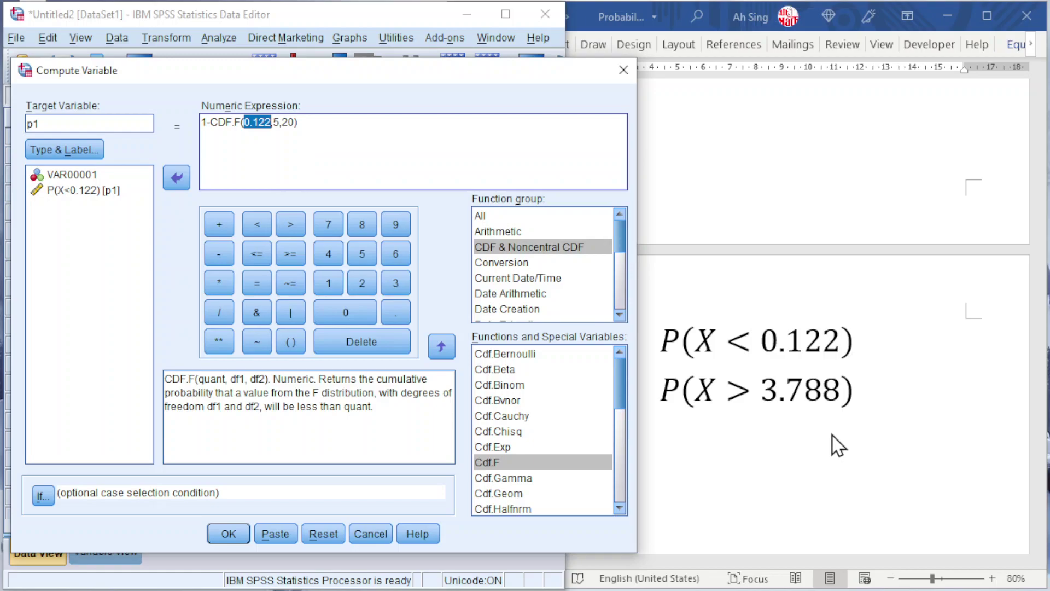
type("3.788")
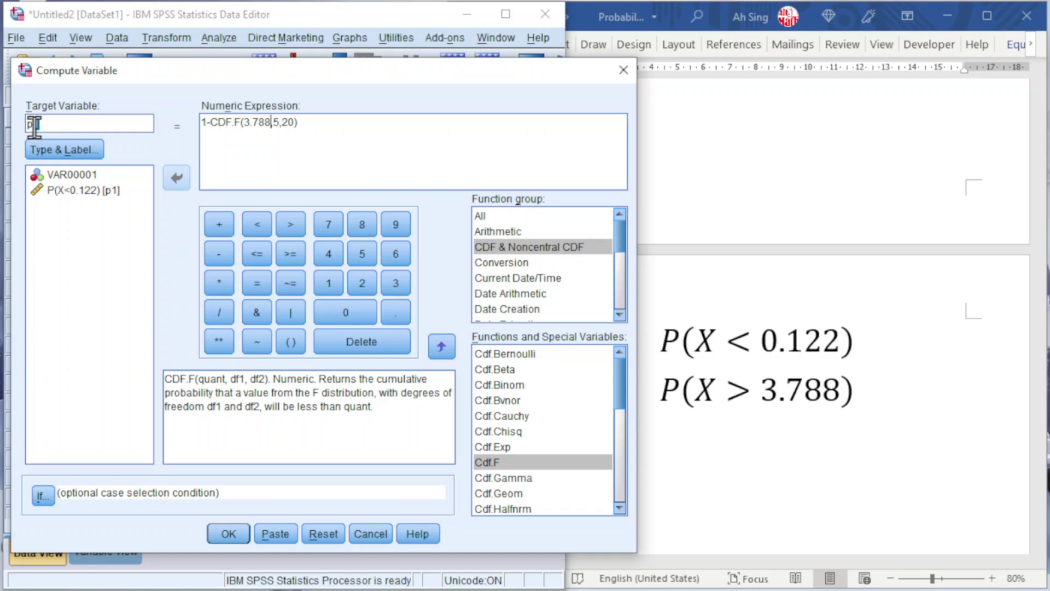
Rename the target variable to p2 and relabel it P(X>3.788)
left_click_drag(32, 124, 81, 117)
type("2")
left_click(77, 146)
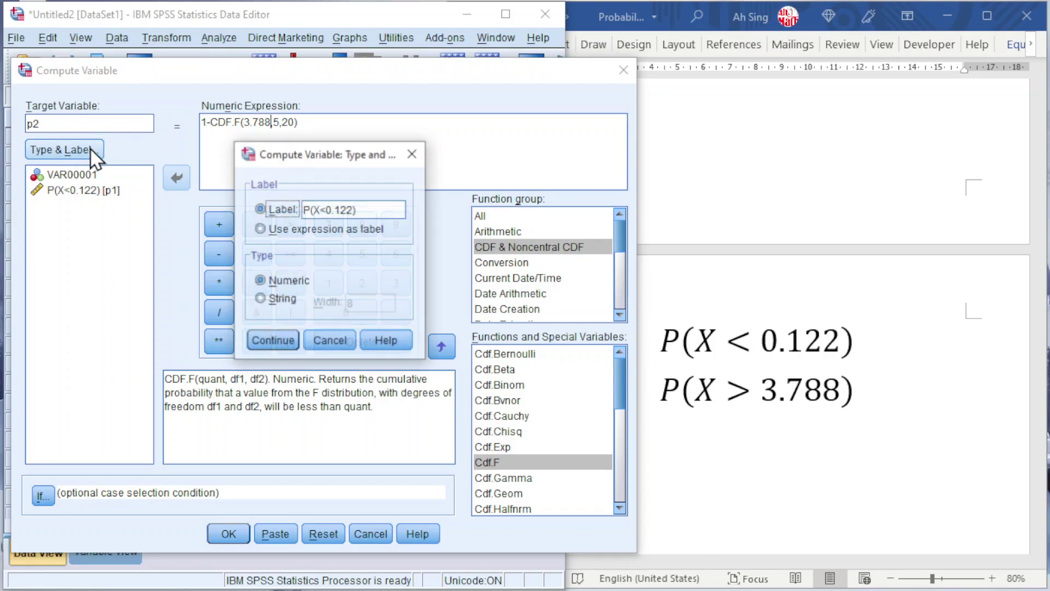
left_click_drag(320, 208, 350, 205)
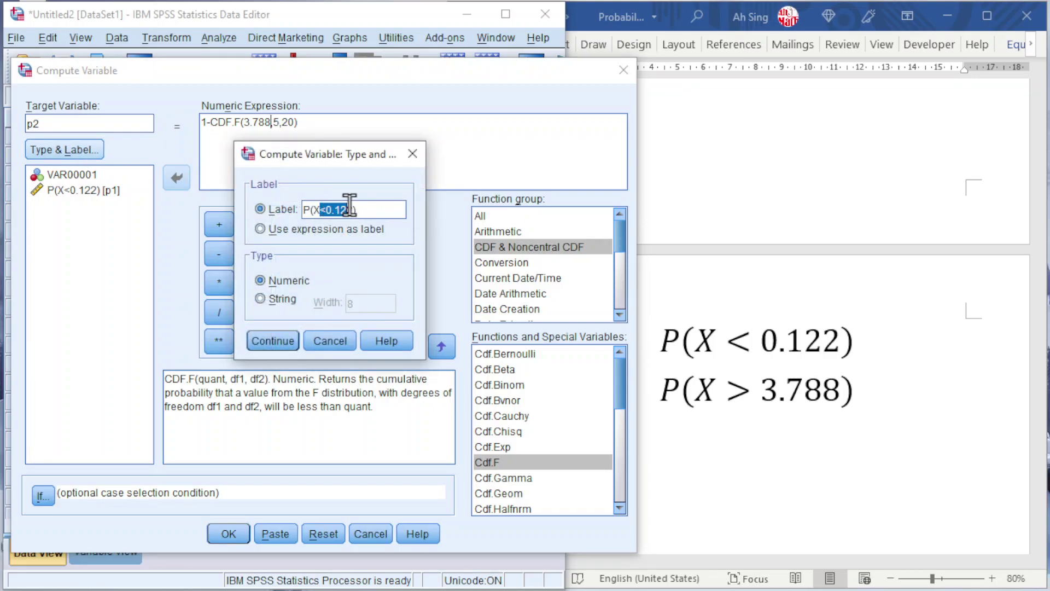
type(">3.788")
left_click(276, 340)
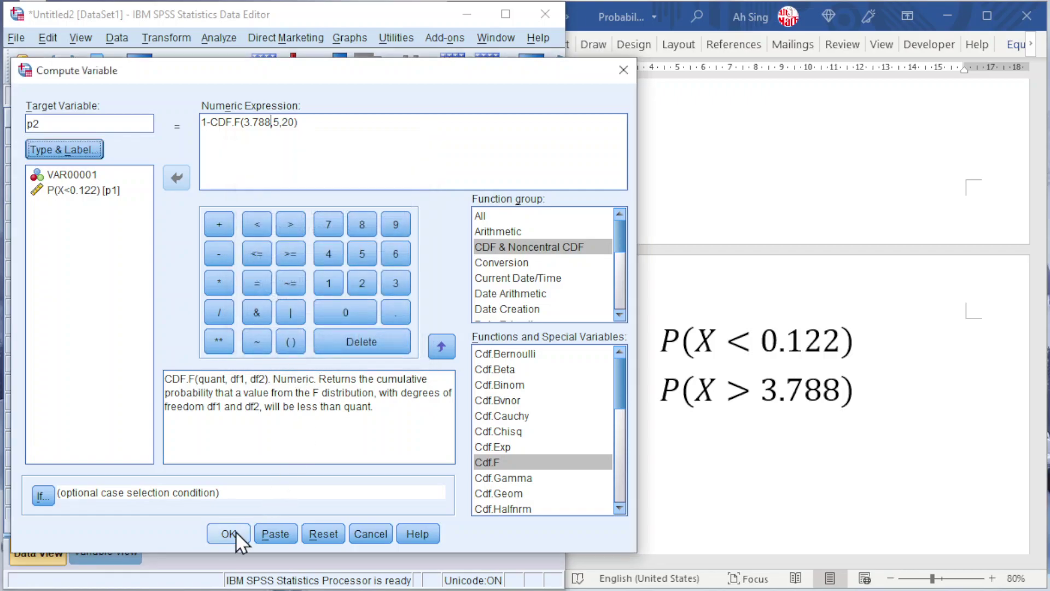
Compute p2 and discard the output log without saving
left_click(235, 530)
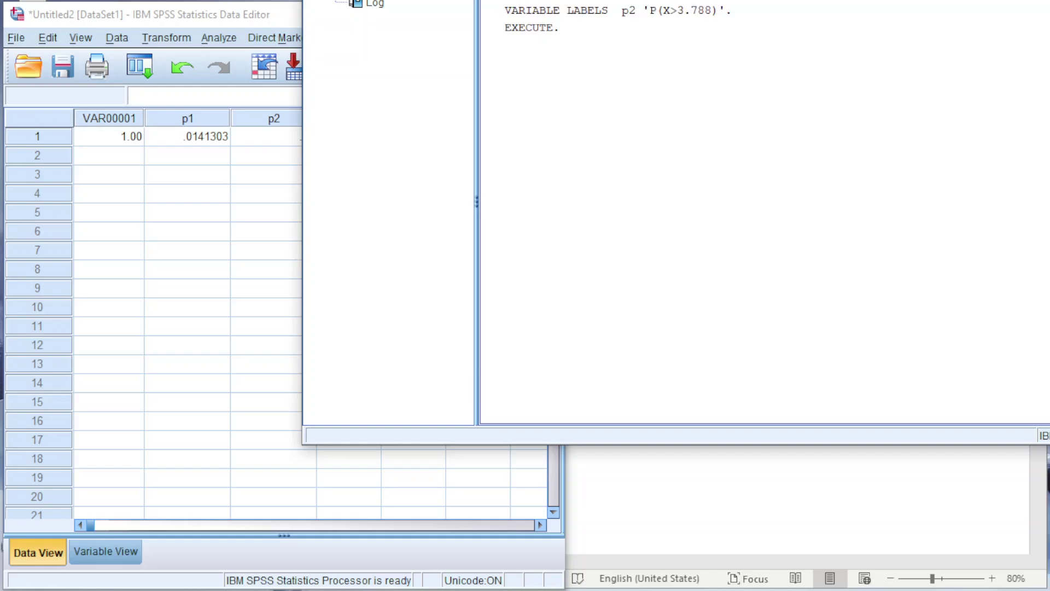
key("alt+F4")
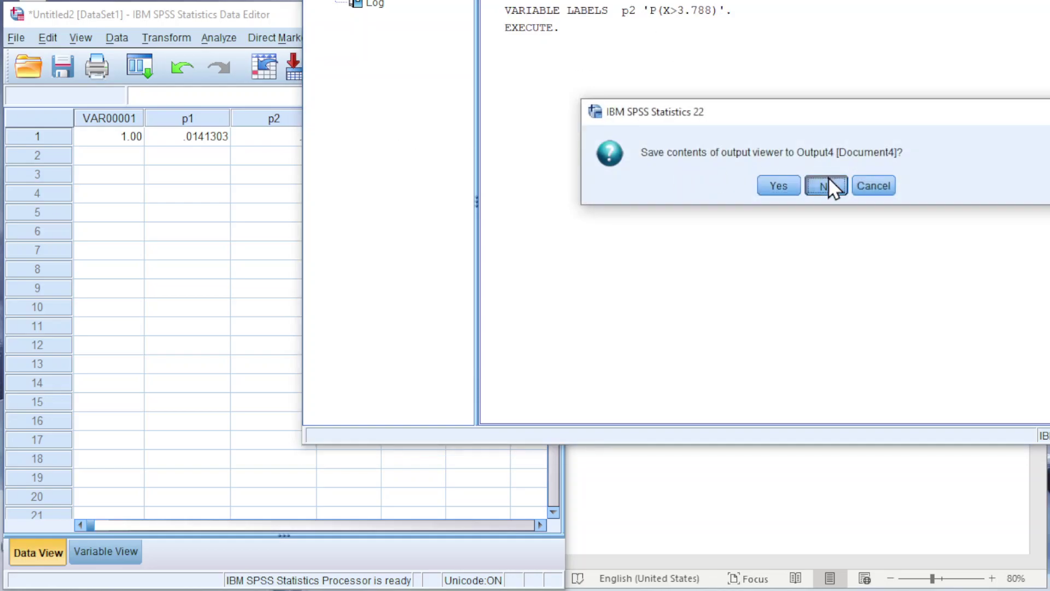
left_click(826, 184)
Give p2 7 decimal places so it reads .0141376
left_click(94, 550)
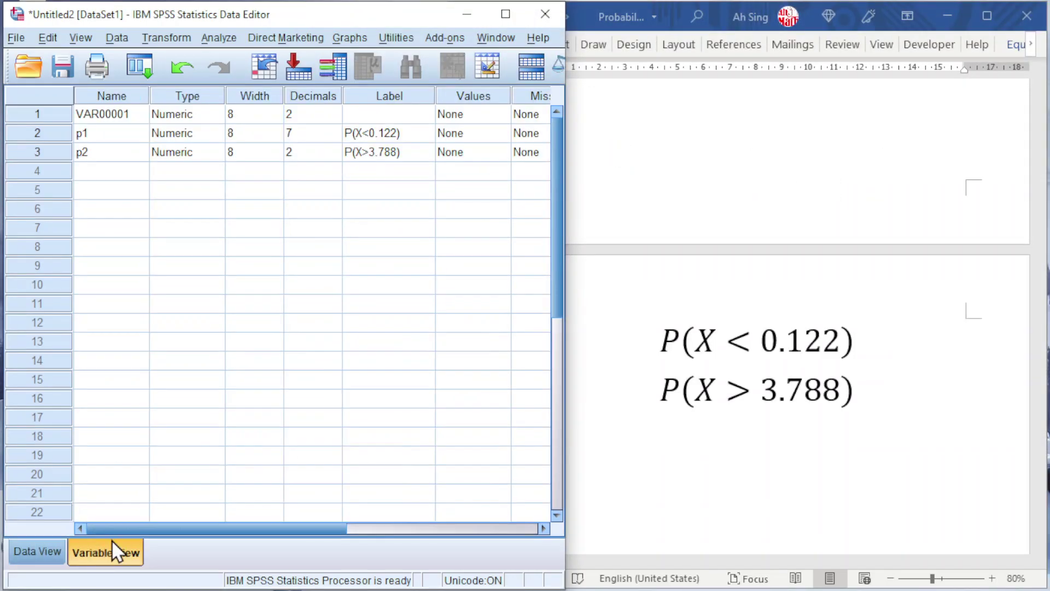
left_click(335, 151)
left_click(333, 149)
left_click(333, 149)
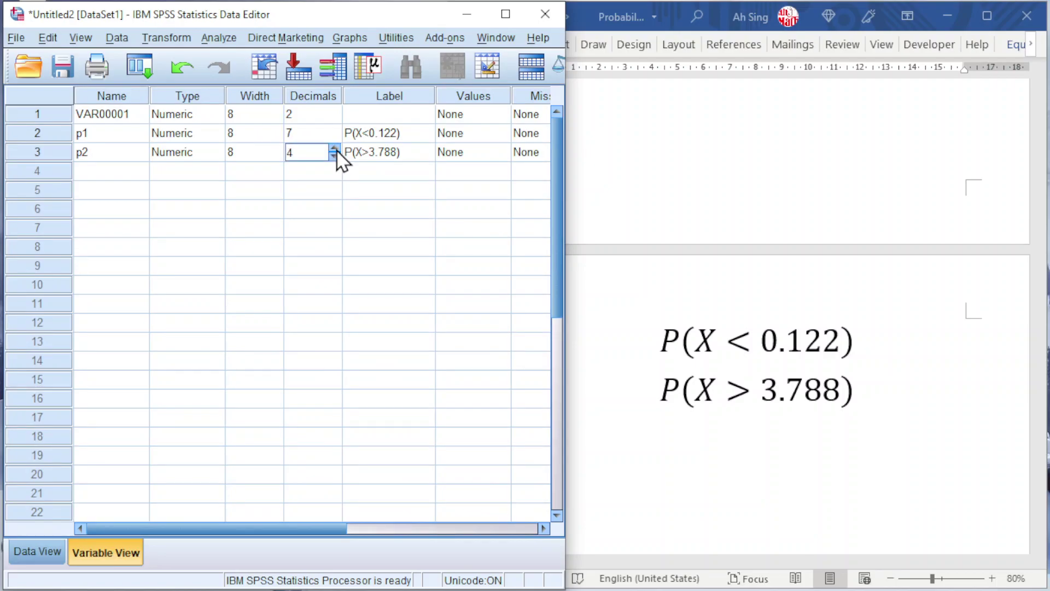
left_click(333, 149)
left_click(334, 149)
key("ctrl+t")
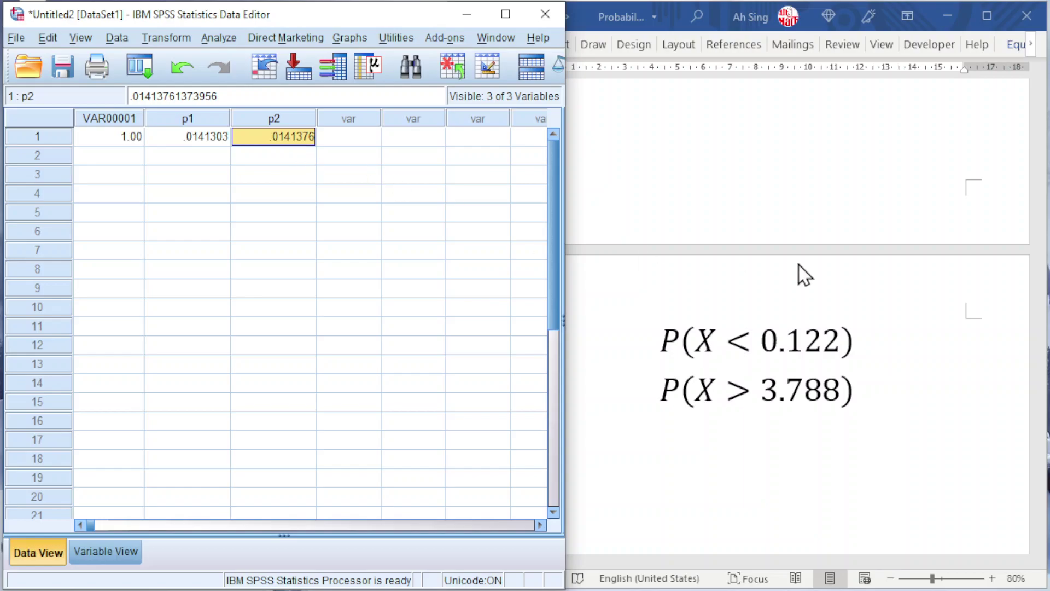
scroll(957, 323, "down", 8)
scroll(927, 330, "down", 1)
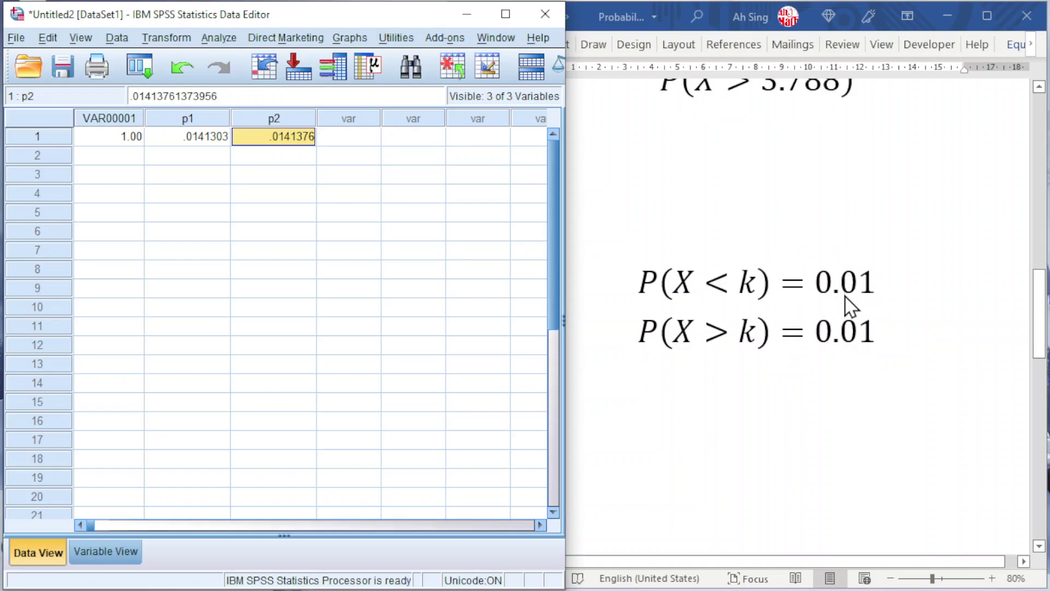
Start a new computed variable c1 labelled P(X<k)=0.01
left_click(177, 40)
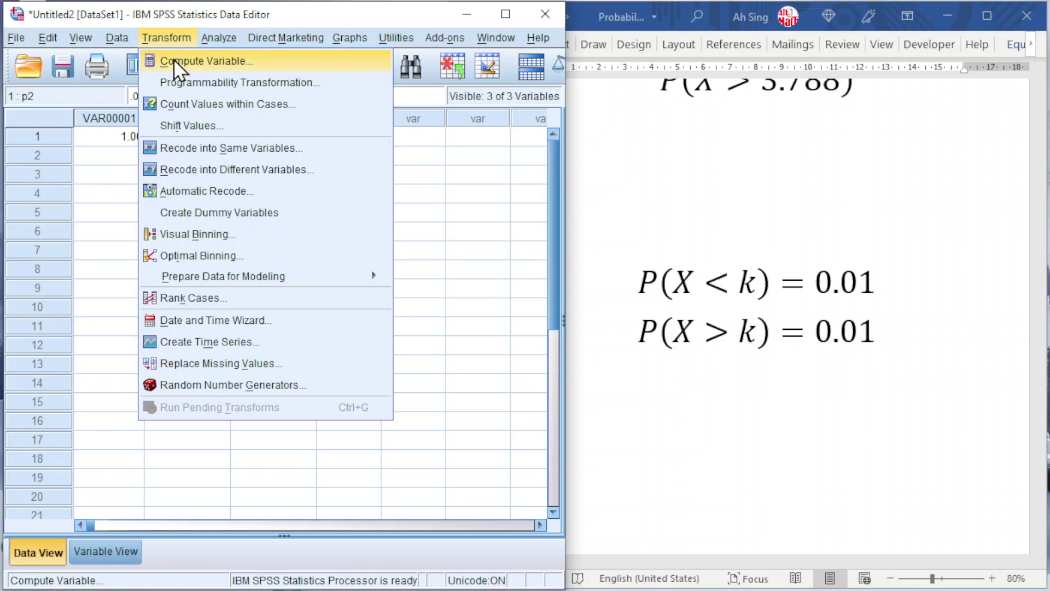
left_click(174, 61)
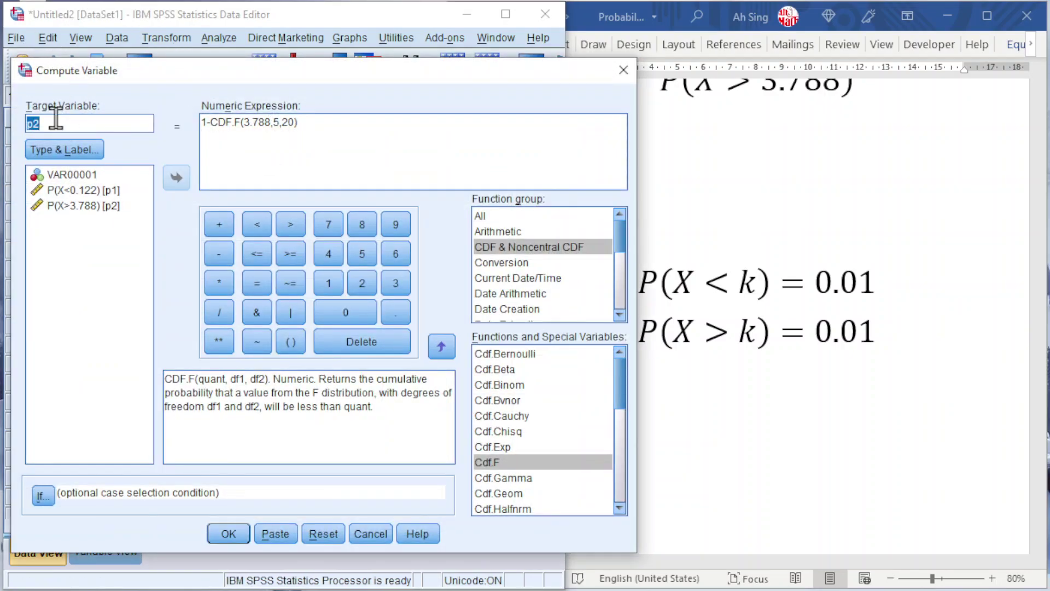
type("c1")
left_click(59, 150)
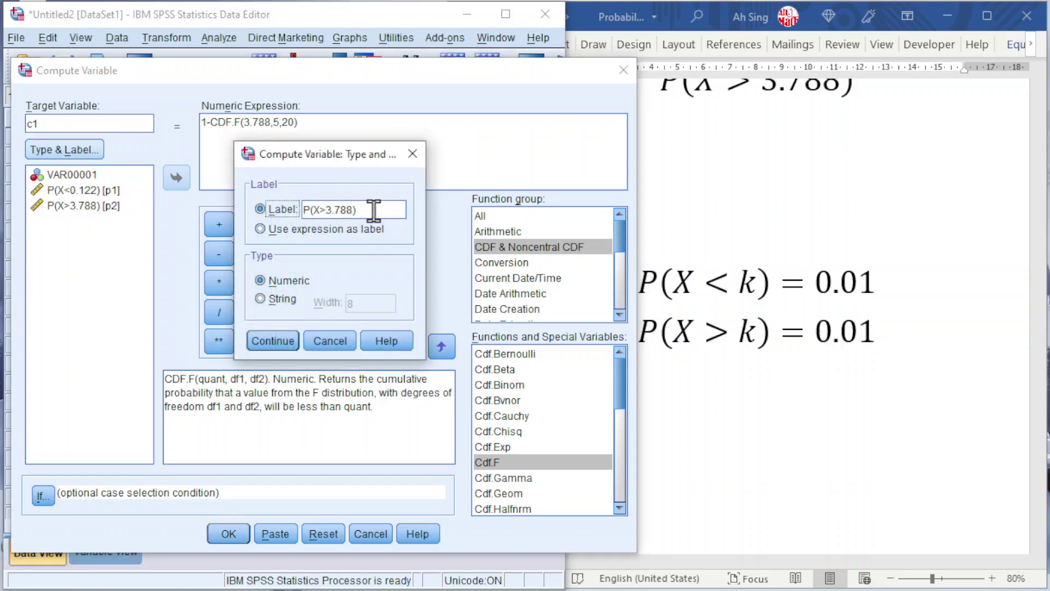
triple_click(373, 210)
type("P(X")
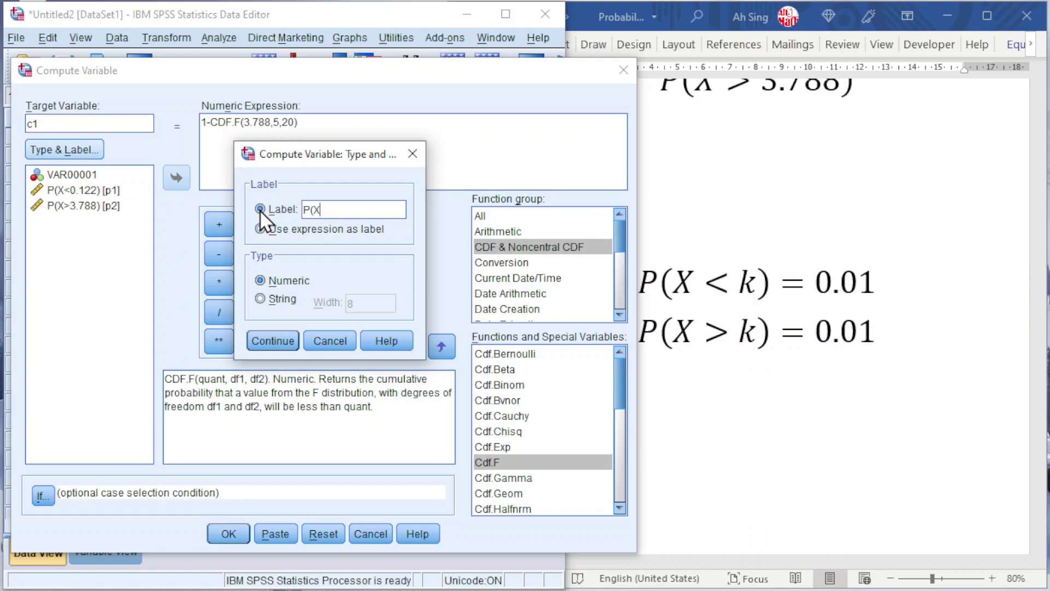
type("<k)=0.01")
left_click(281, 342)
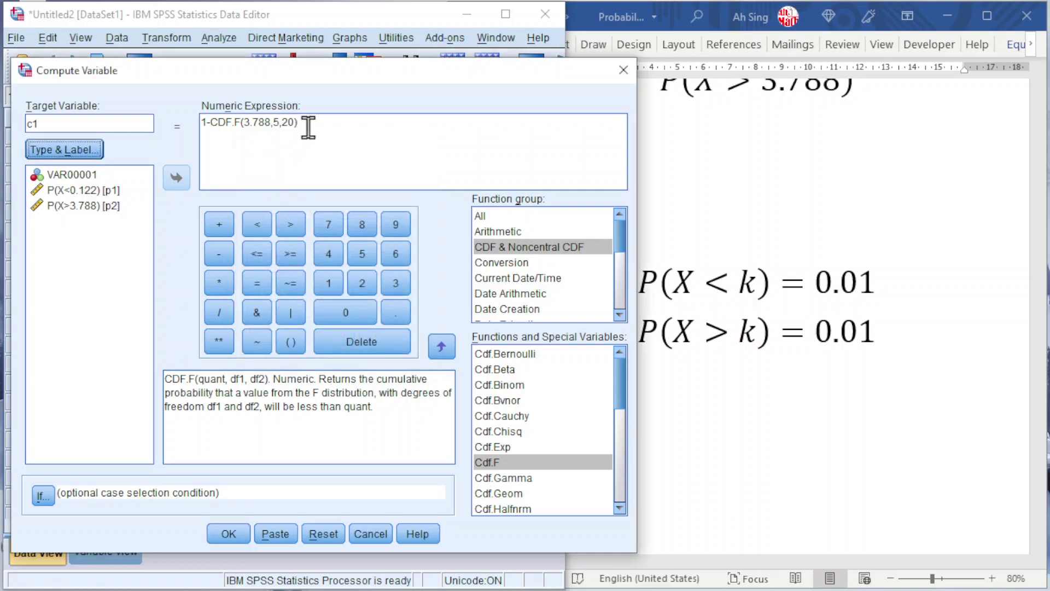
Replace the old expression with an IDF.F function using probability 0.01
left_click_drag(307, 122, 180, 121)
key("BackSpace")
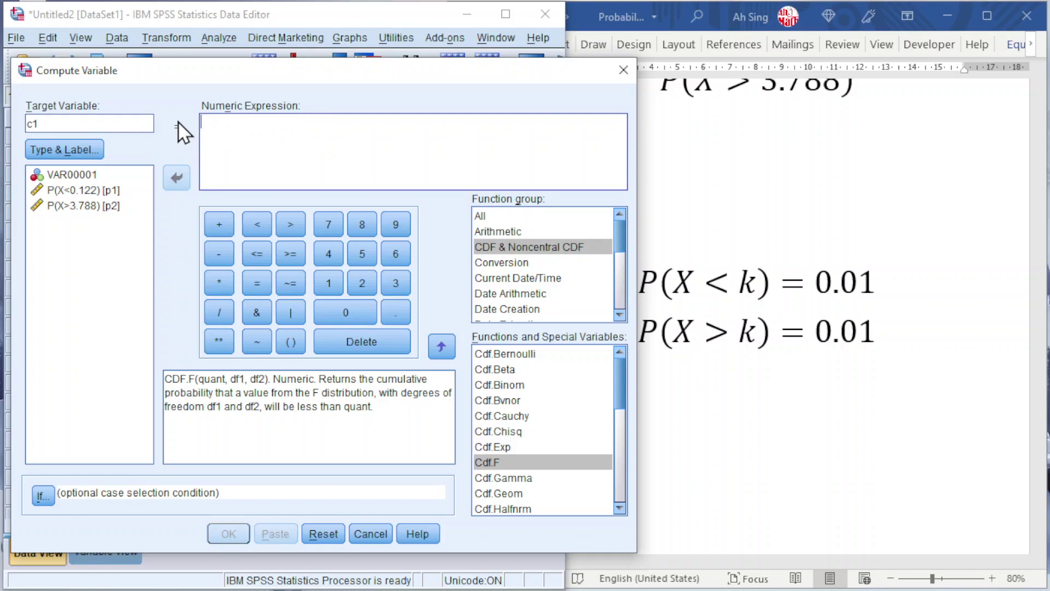
left_click(618, 314)
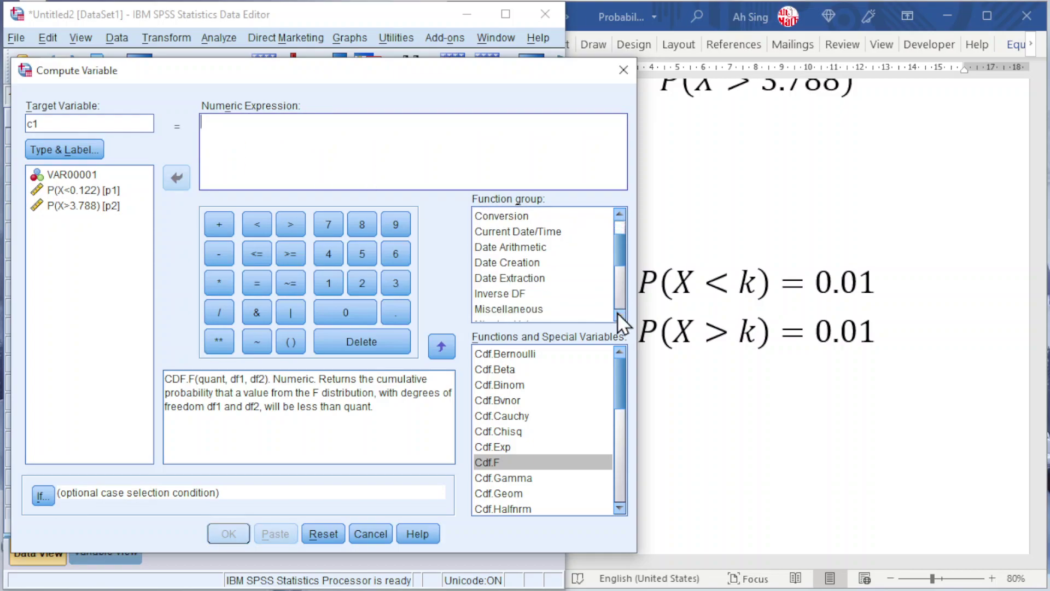
left_click(618, 314)
left_click(482, 277)
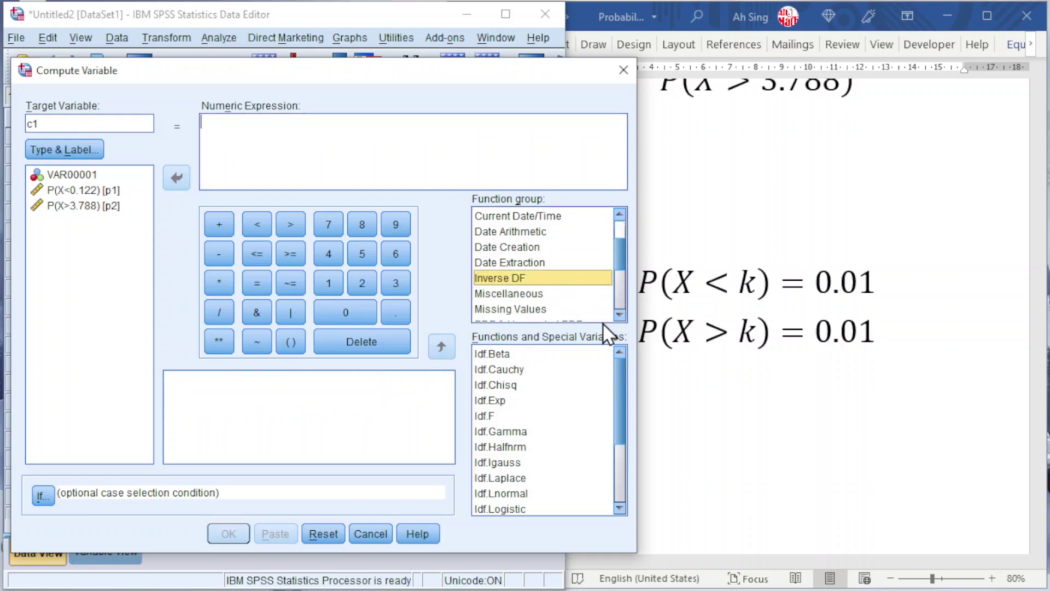
left_click(484, 417)
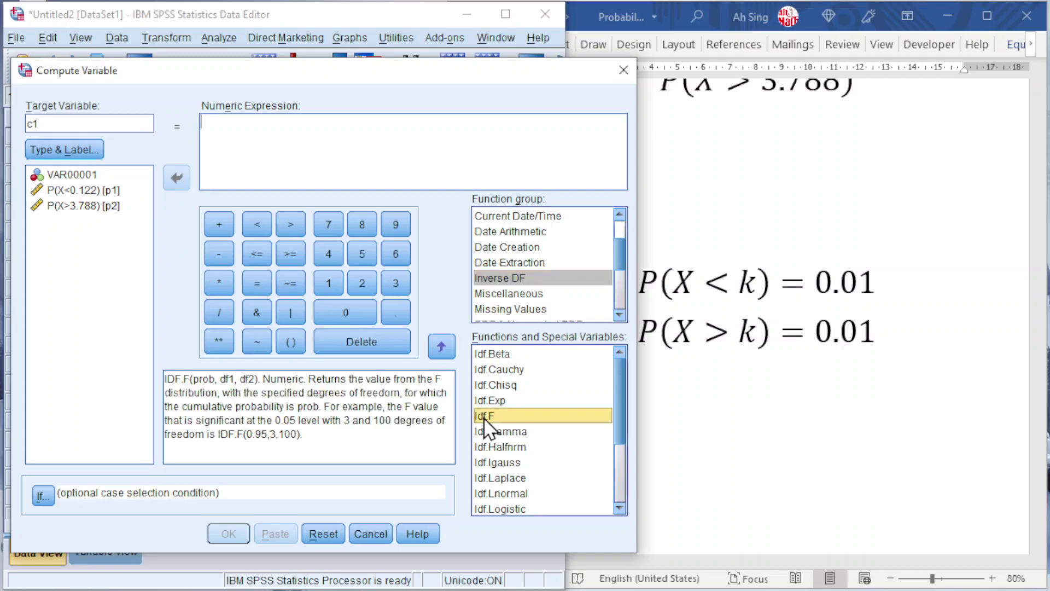
left_click(441, 345)
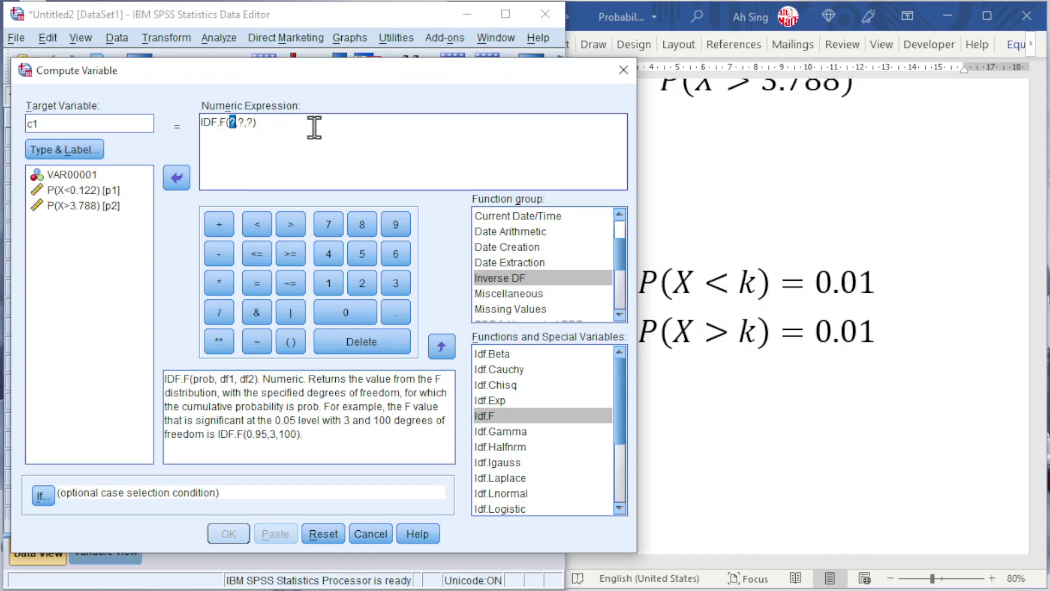
type("0.01")
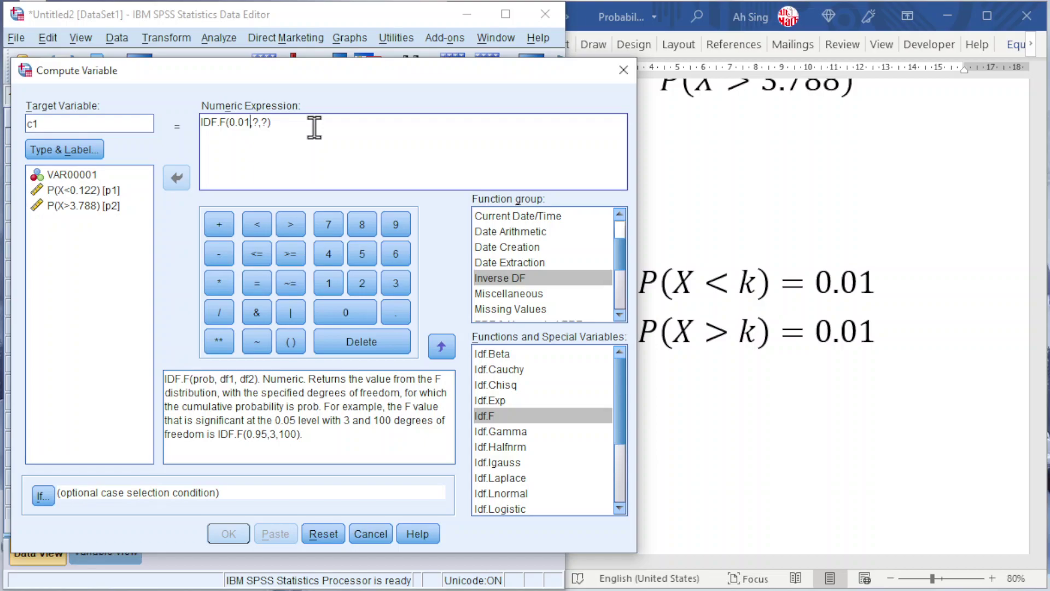
Fill in degrees of freedom 5 and 20, compute c1, and discard the output log
double_click(255, 122)
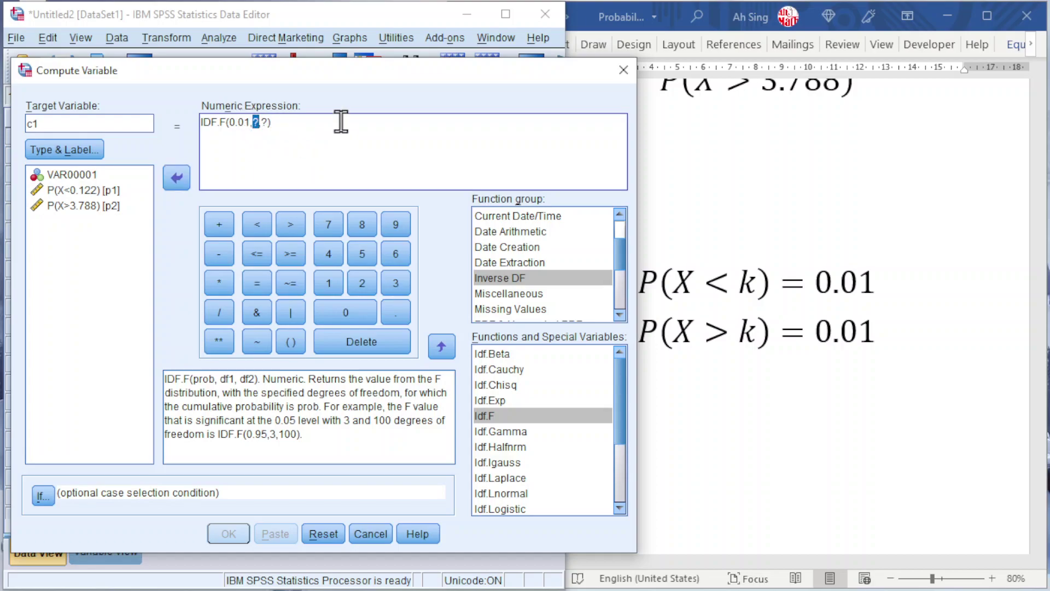
type("5")
double_click(267, 123)
type("20")
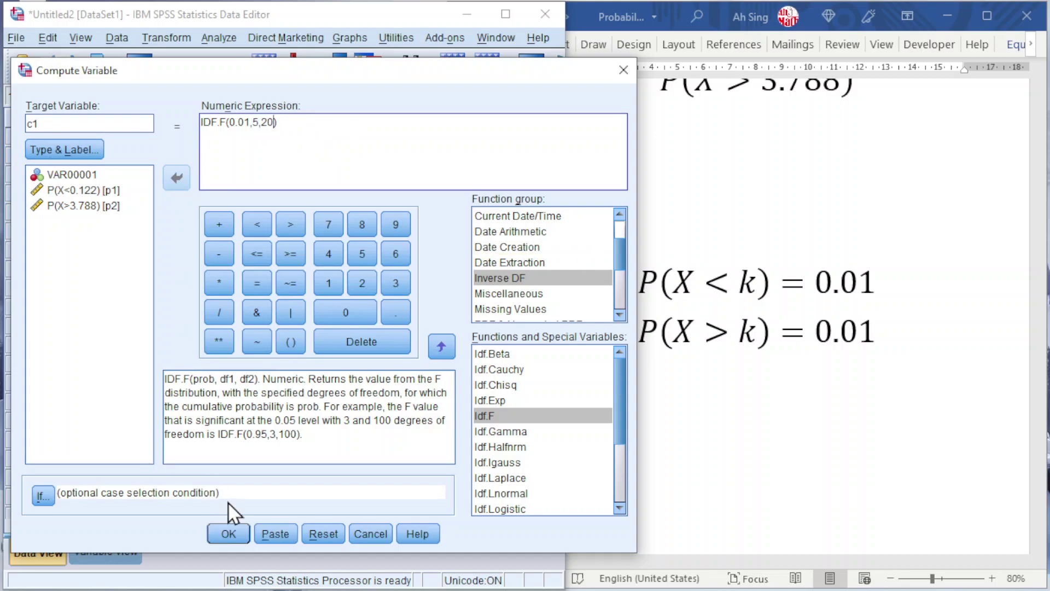
left_click(228, 534)
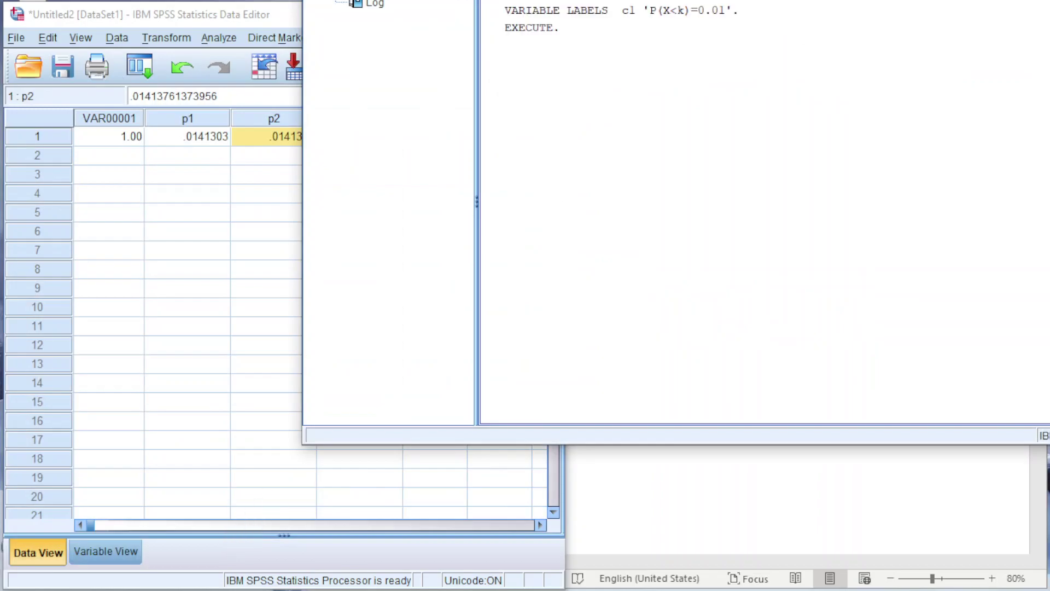
key("alt+F4")
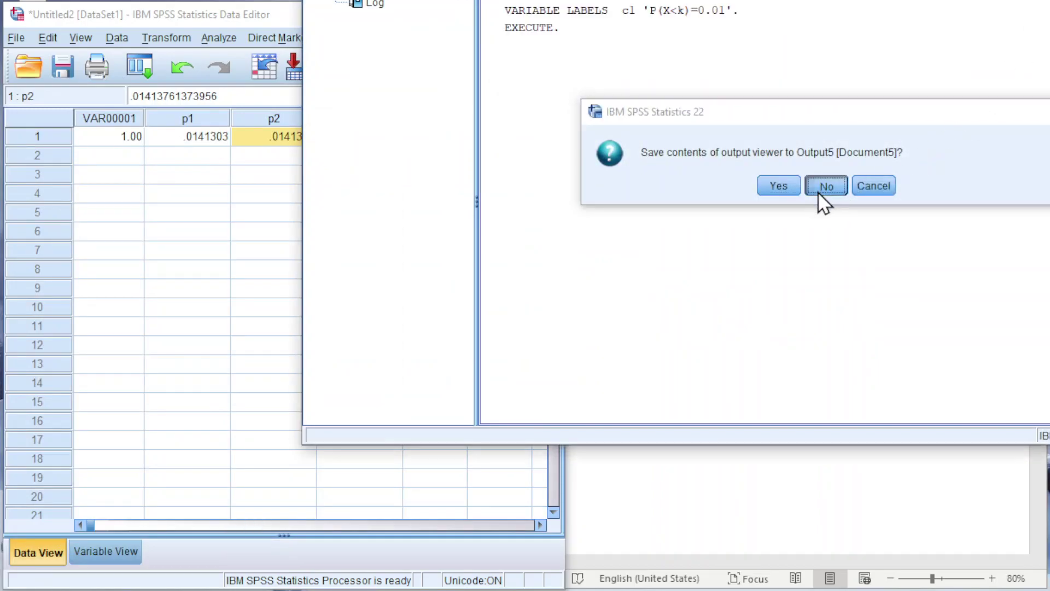
left_click(820, 189)
Give c1 7 decimal places so it reads .1046830
left_click(376, 139)
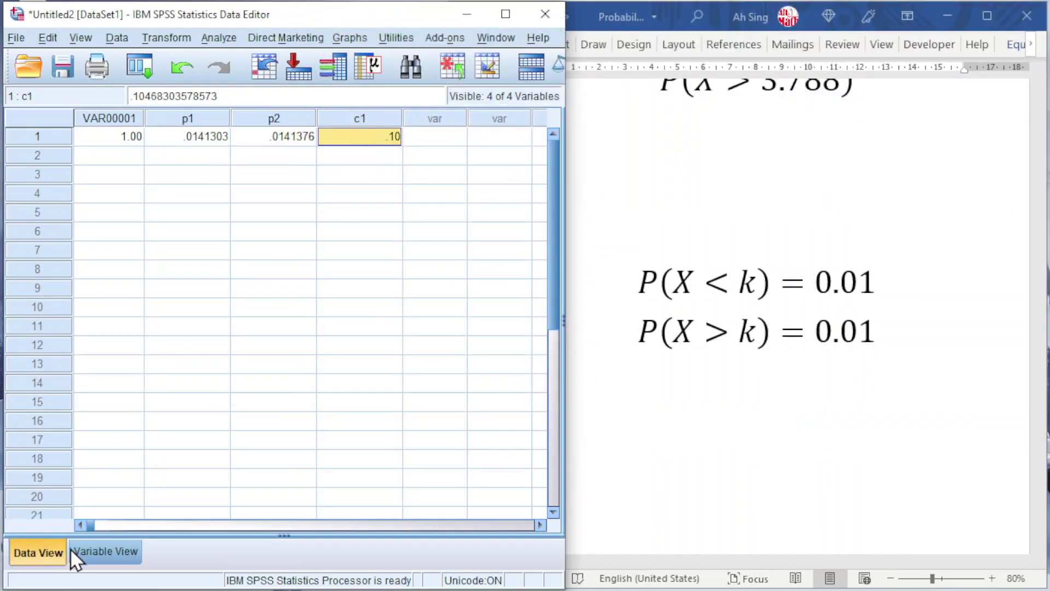
left_click(84, 552)
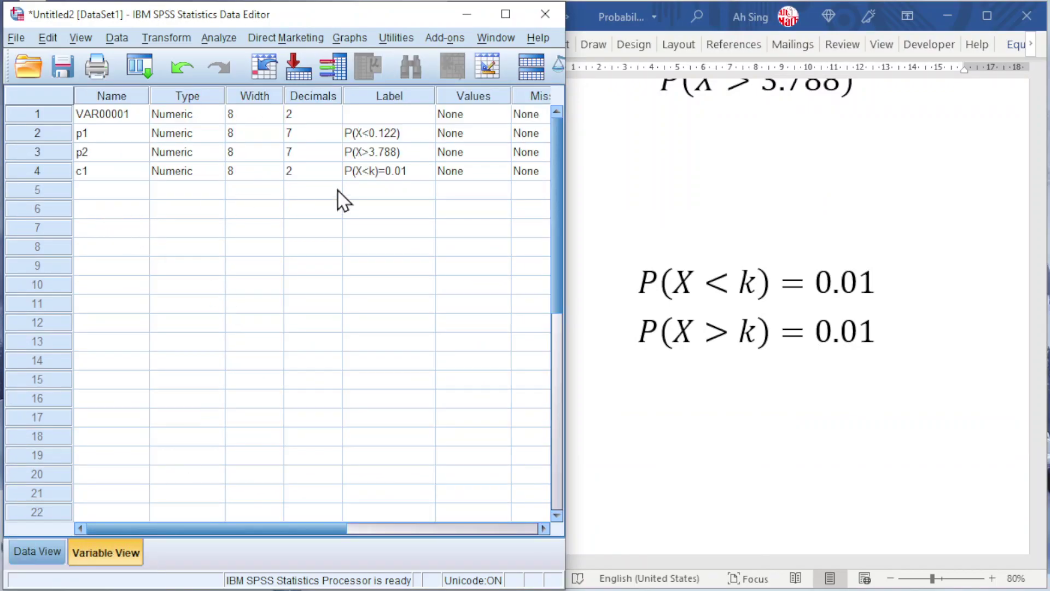
left_click(336, 169)
left_click(333, 167)
left_click(333, 166)
left_click(333, 166)
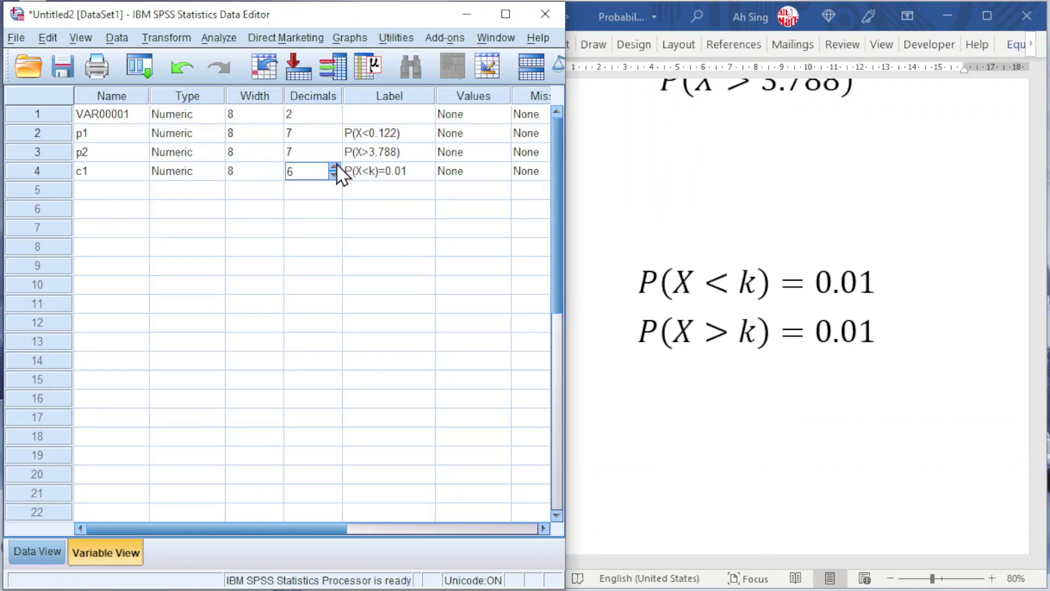
left_click(334, 166)
left_click(334, 166)
left_click(334, 175)
key("ctrl+t")
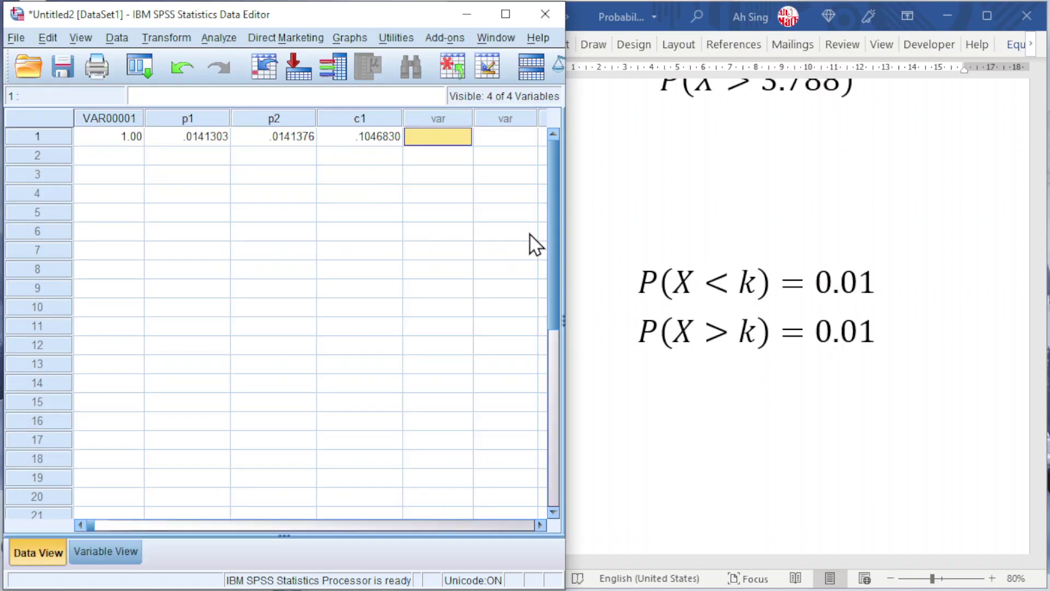
Rename the compute target to c2 and change its label to P(X>k)=0.01
left_click(158, 38)
left_click(180, 61)
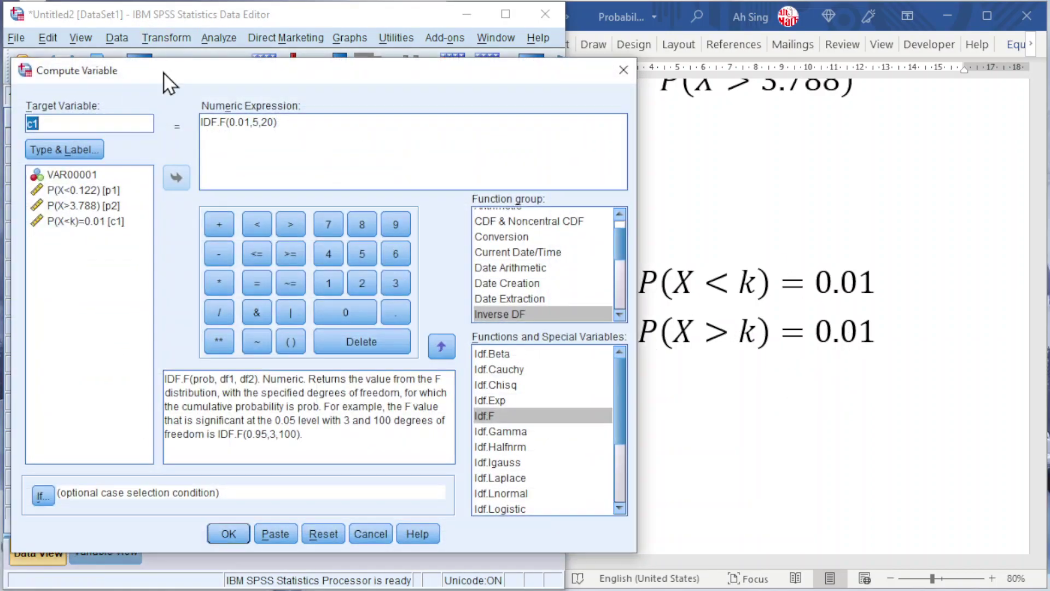
left_click(65, 124)
double_click(36, 124)
type("c2")
left_click(64, 145)
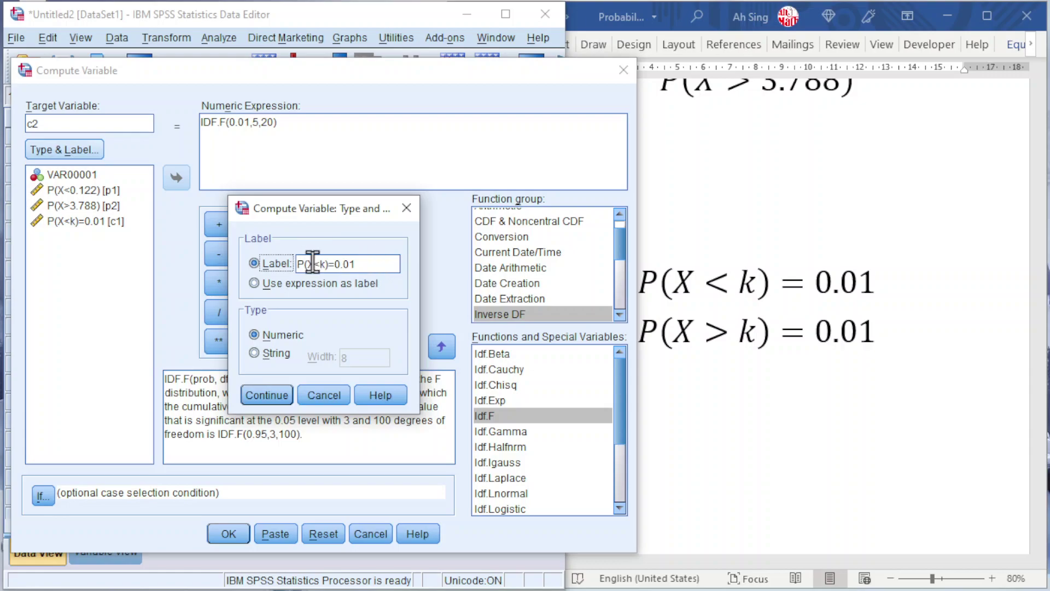
left_click_drag(313, 264, 320, 265)
type(">")
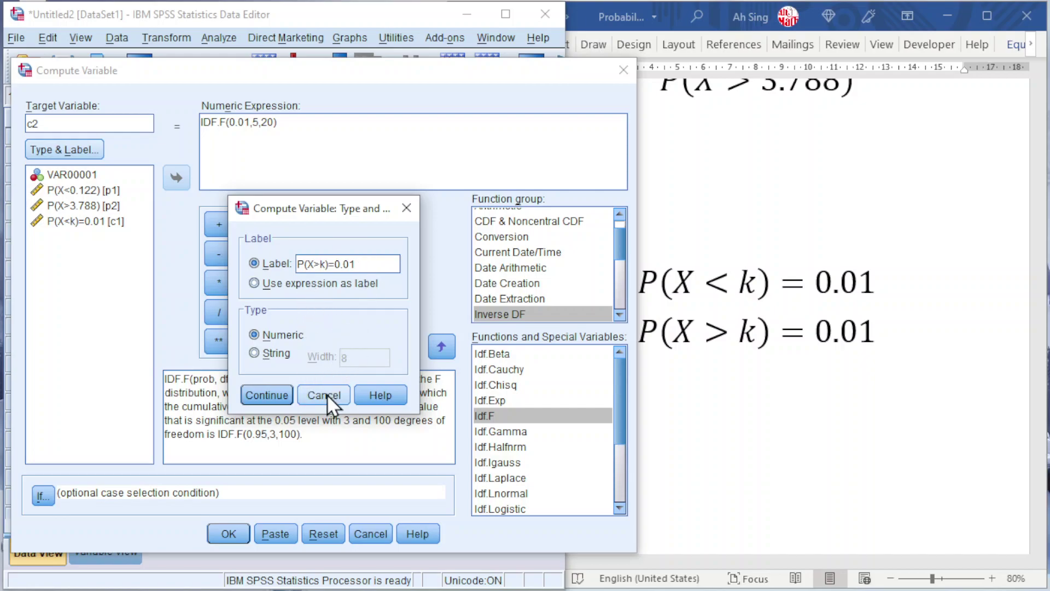
left_click(273, 394)
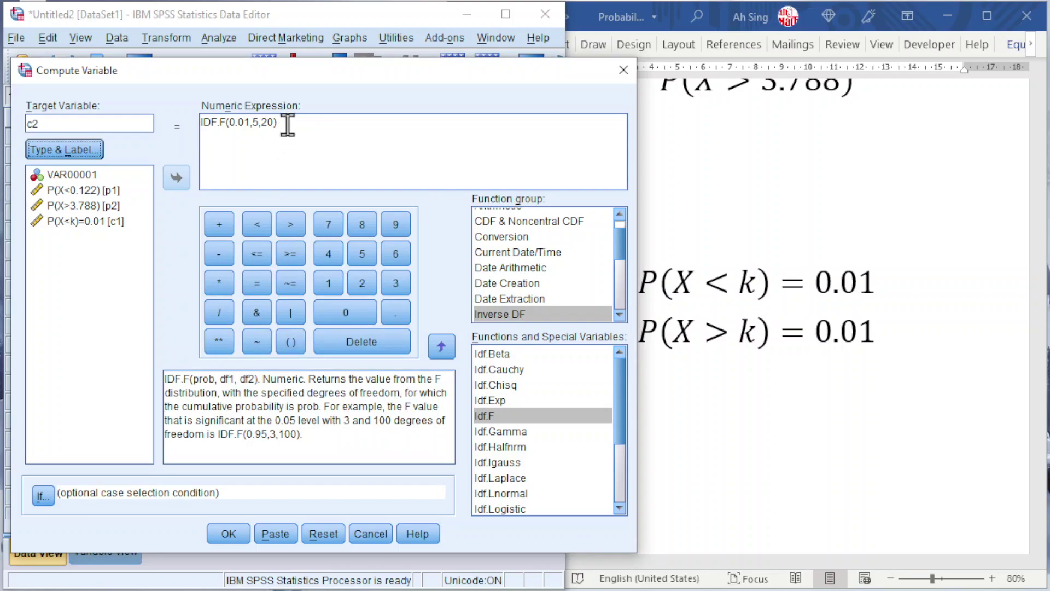
Set the expression to 1/IDF.F(0.01,20,5), compute c2, and discard the output log
double_click(257, 121)
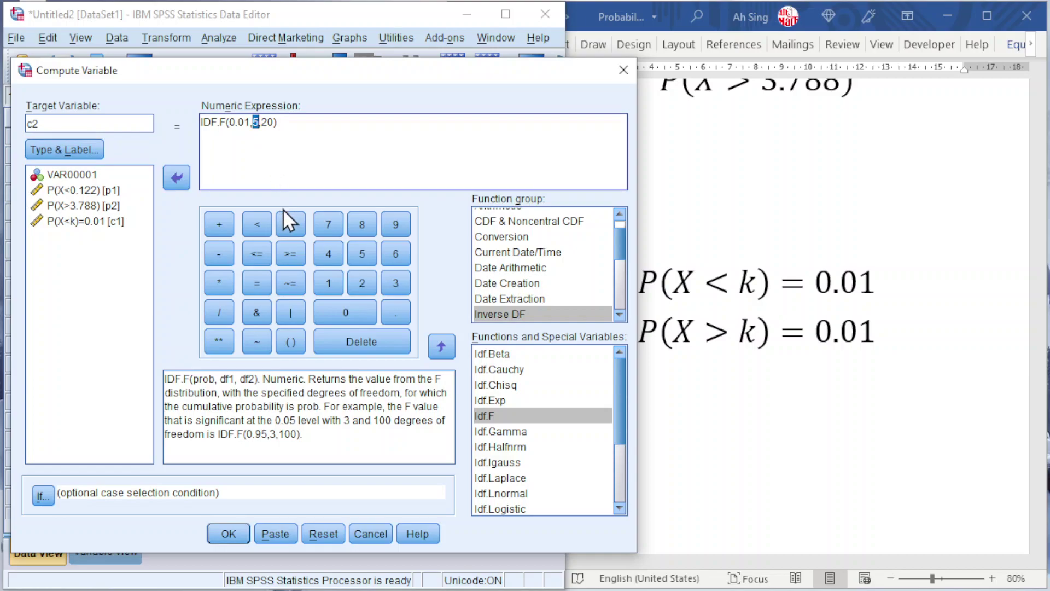
type("20")
key("Right")
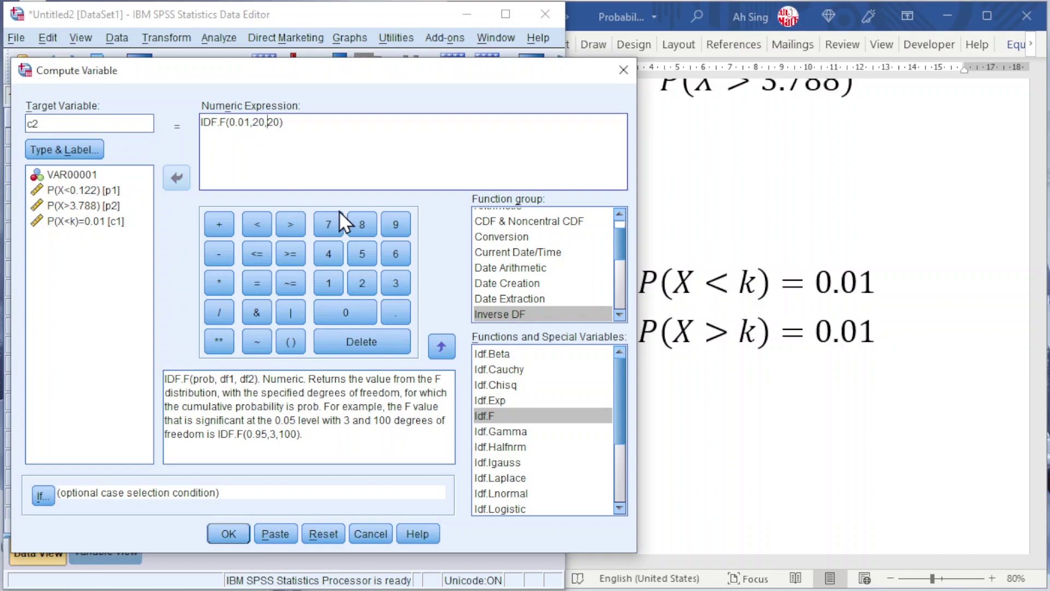
key("Delete")
key("Delete")
type("5")
key("Home")
type("1/")
left_click(229, 534)
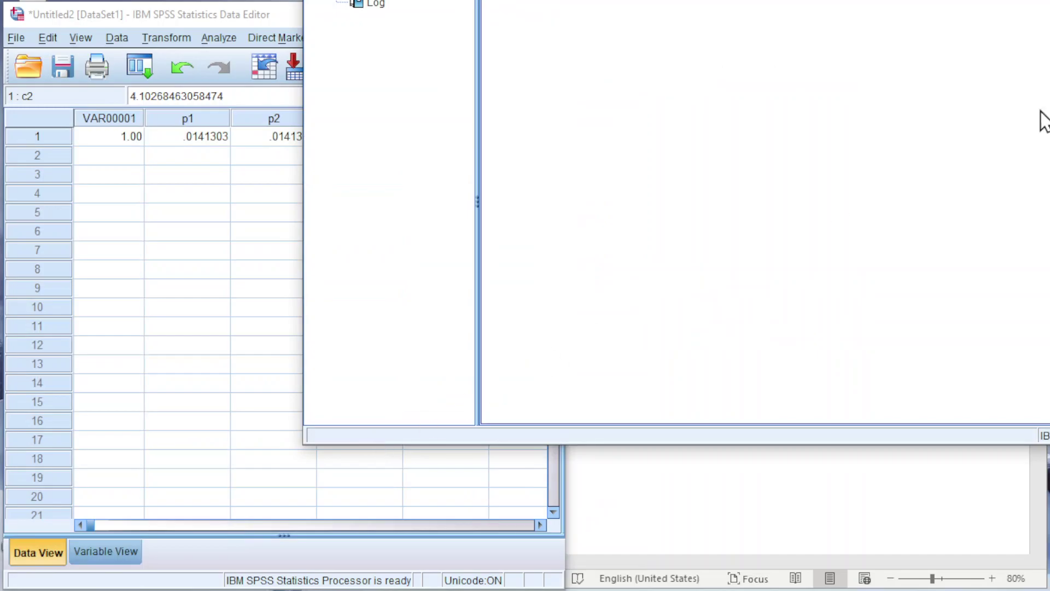
key("alt+F4")
left_click(835, 184)
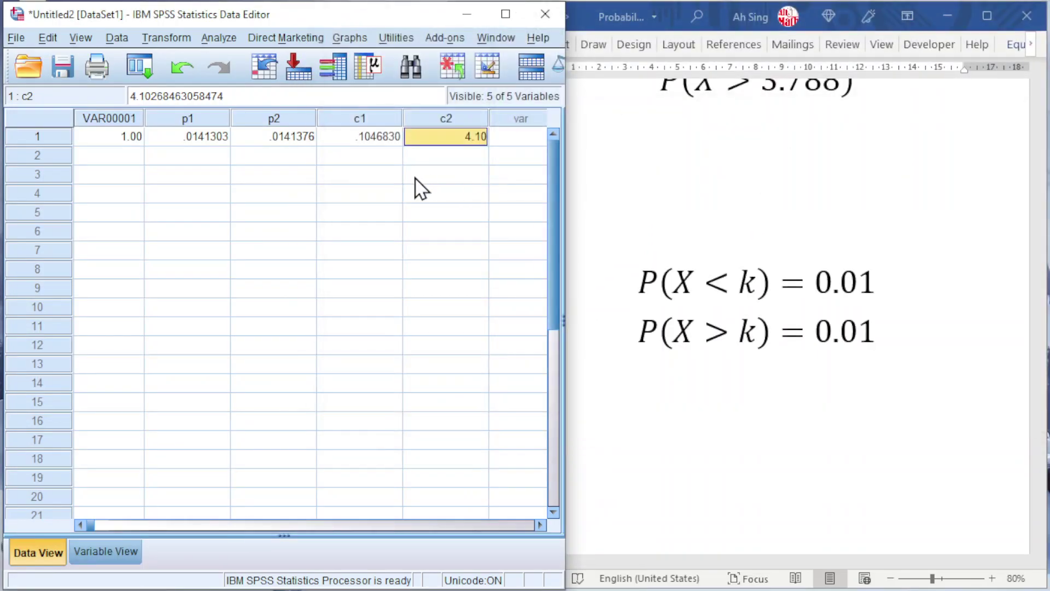
Give c2 7 decimal places so it reads 4.1026846
left_click(94, 553)
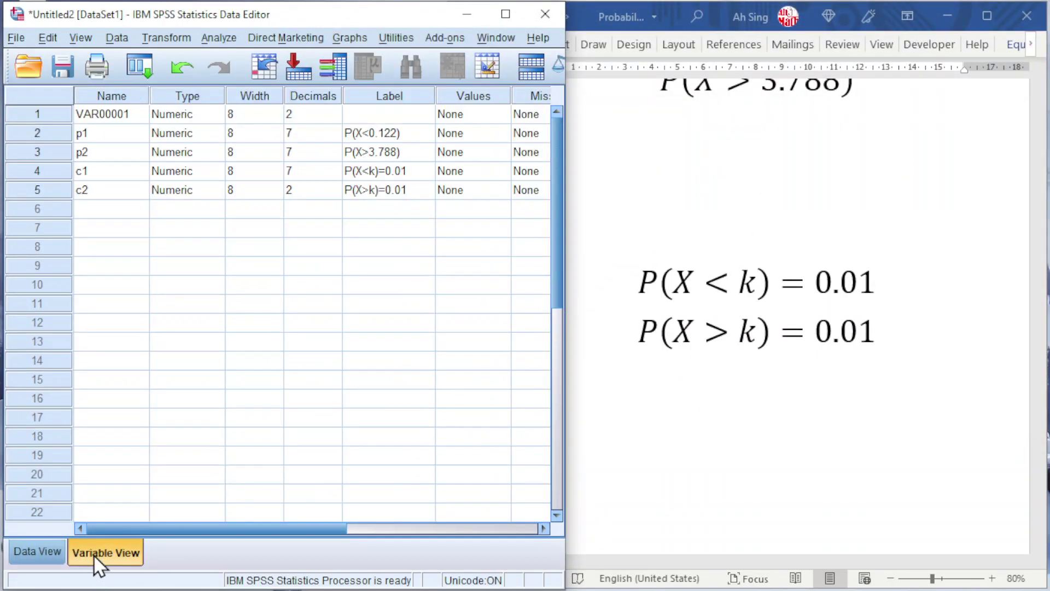
left_click(338, 188)
left_click(334, 187)
left_click(334, 187)
left_click(334, 187)
left_click(333, 186)
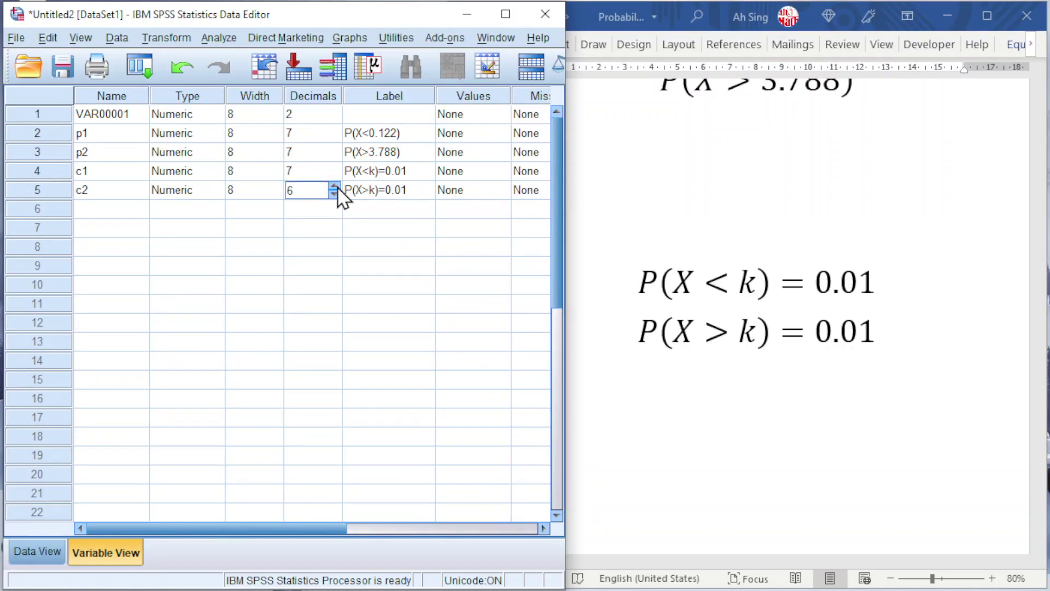
left_click(334, 187)
left_click(44, 551)
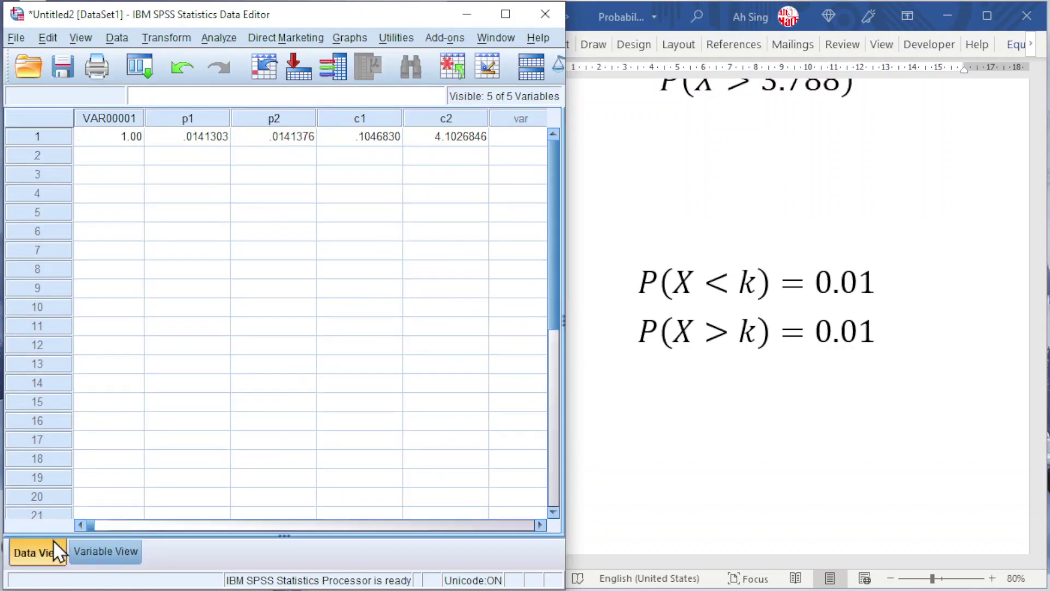
left_click(429, 141)
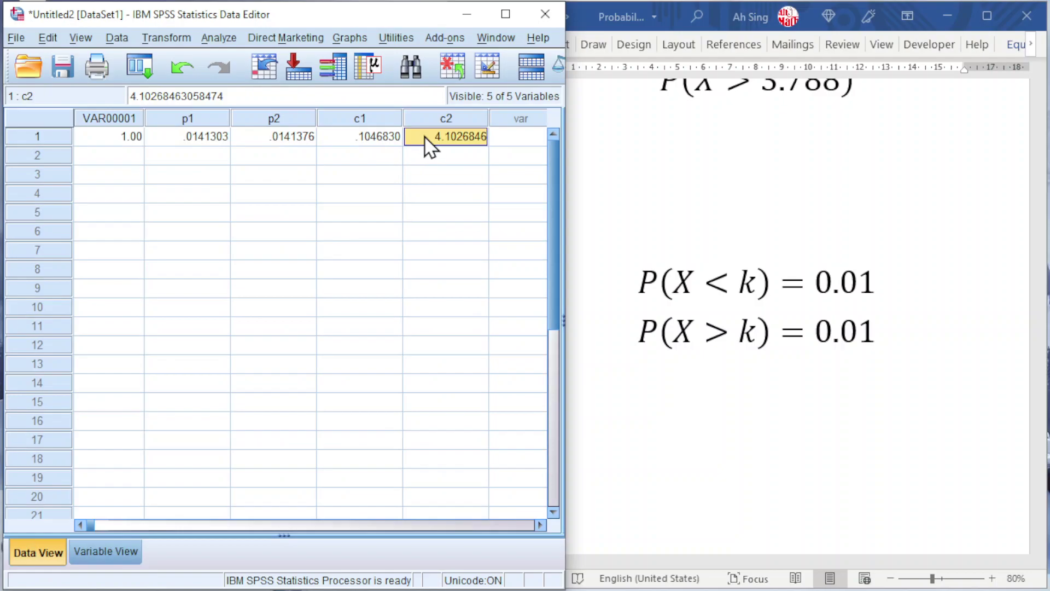
Remove the 1/ prefix and change the IDF.F probability to 0.99
left_click(171, 38)
left_click(180, 58)
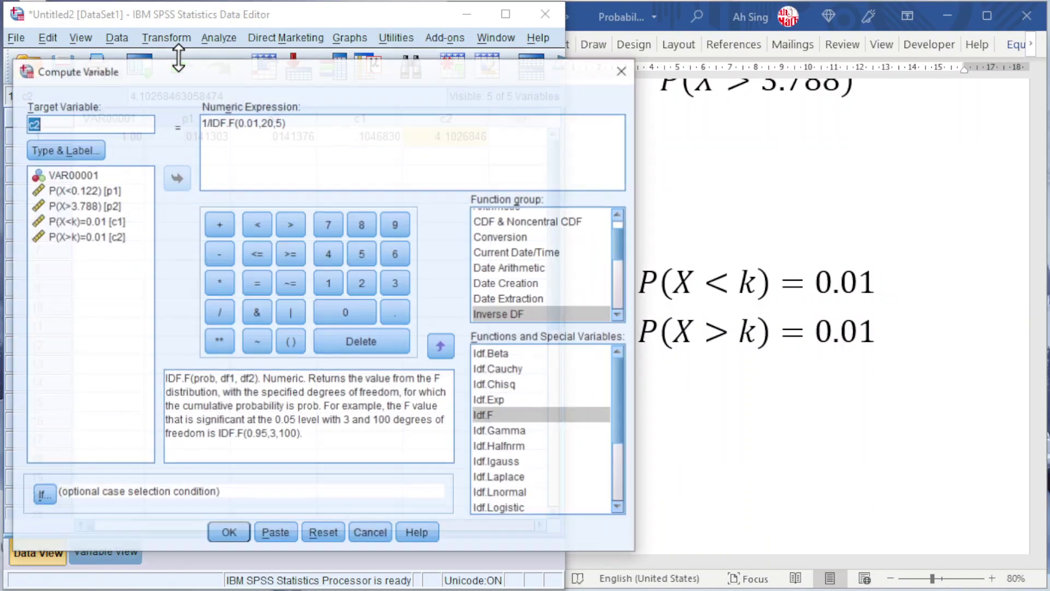
left_click(208, 122)
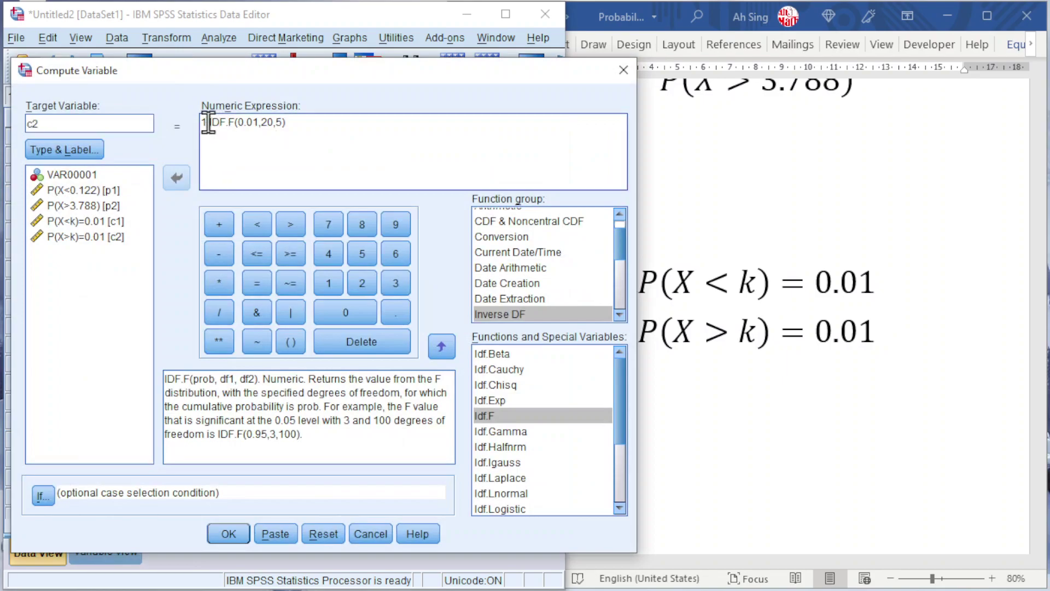
key("BackSpace")
key("BackSpace")
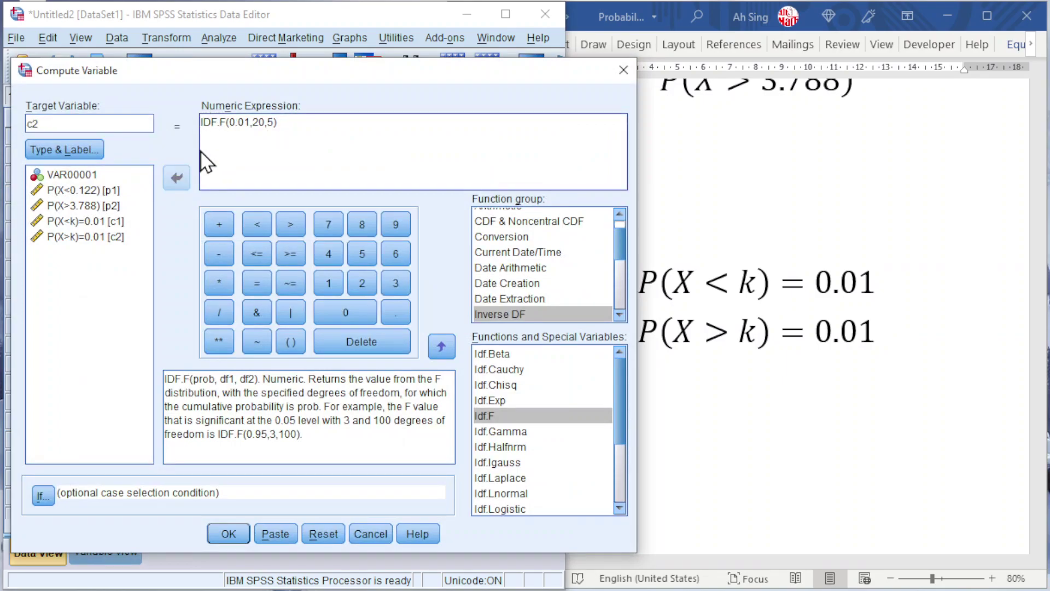
left_click_drag(229, 122, 247, 122)
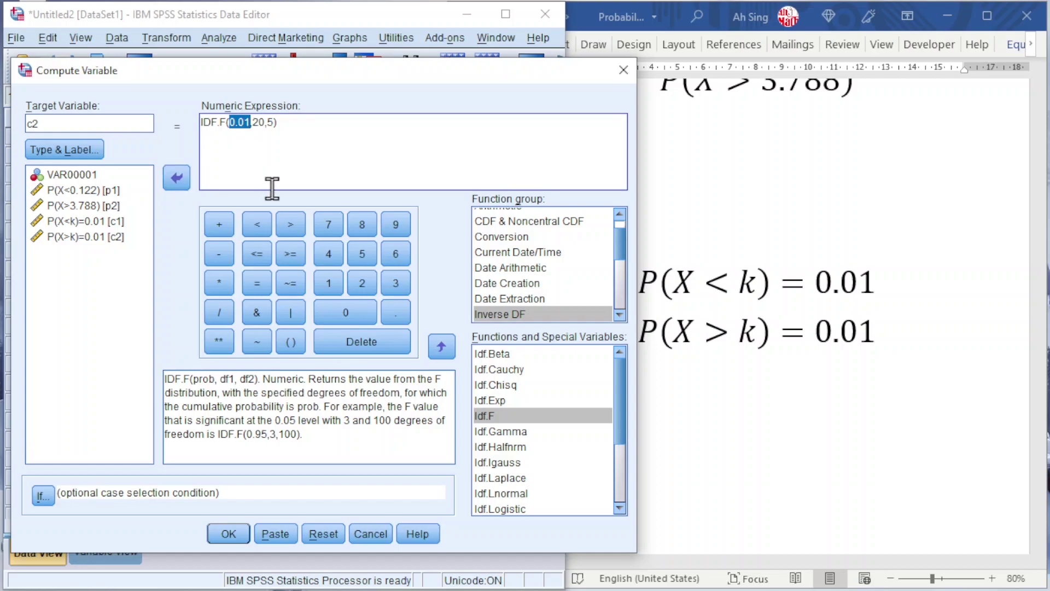
type("0.99")
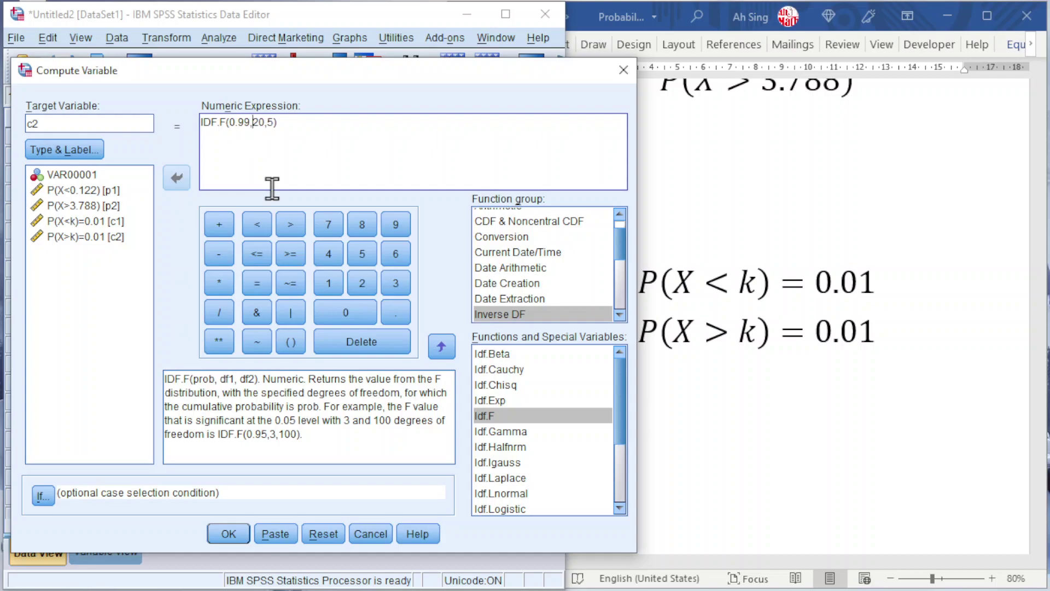
Swap the degrees of freedom to 5 and 20, overwrite c2, and discard the output log
key("Delete")
key("Delete")
type("5")
key("Right")
key("Delete")
type("20")
left_click(226, 534)
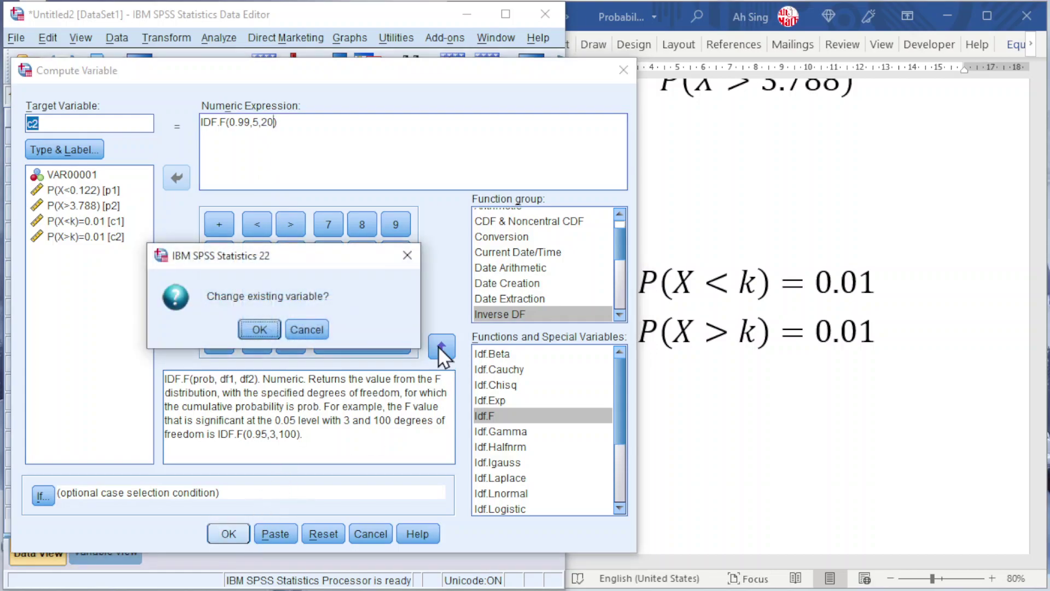
left_click(257, 329)
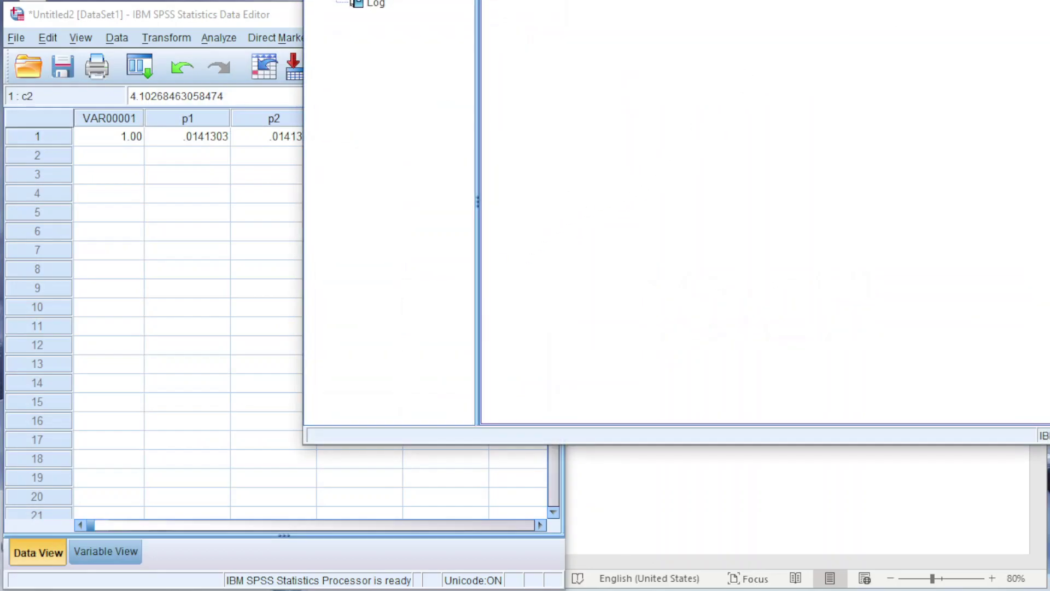
key("alt+F4")
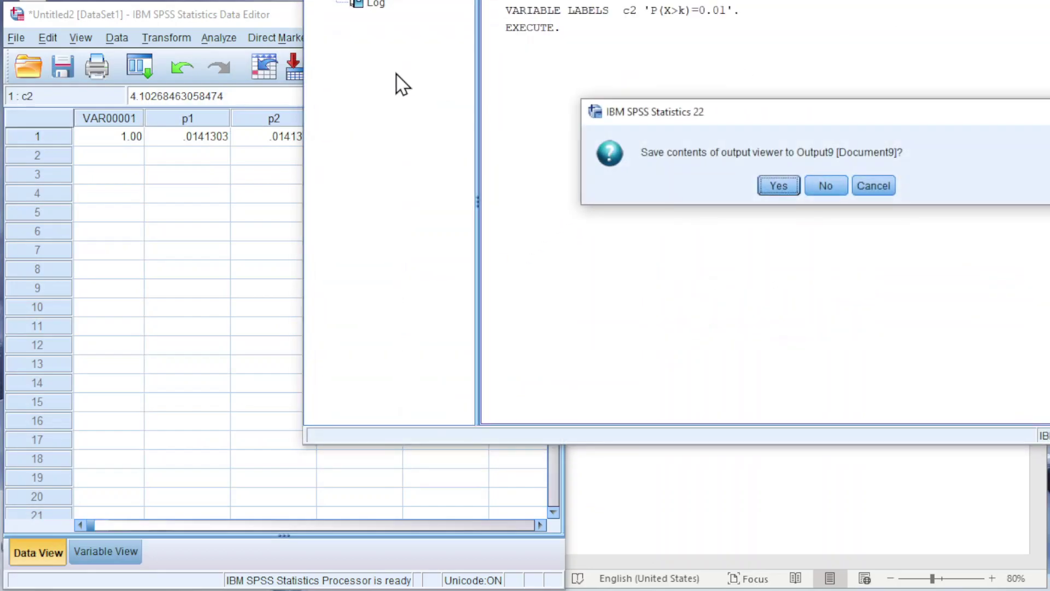
left_click(833, 183)
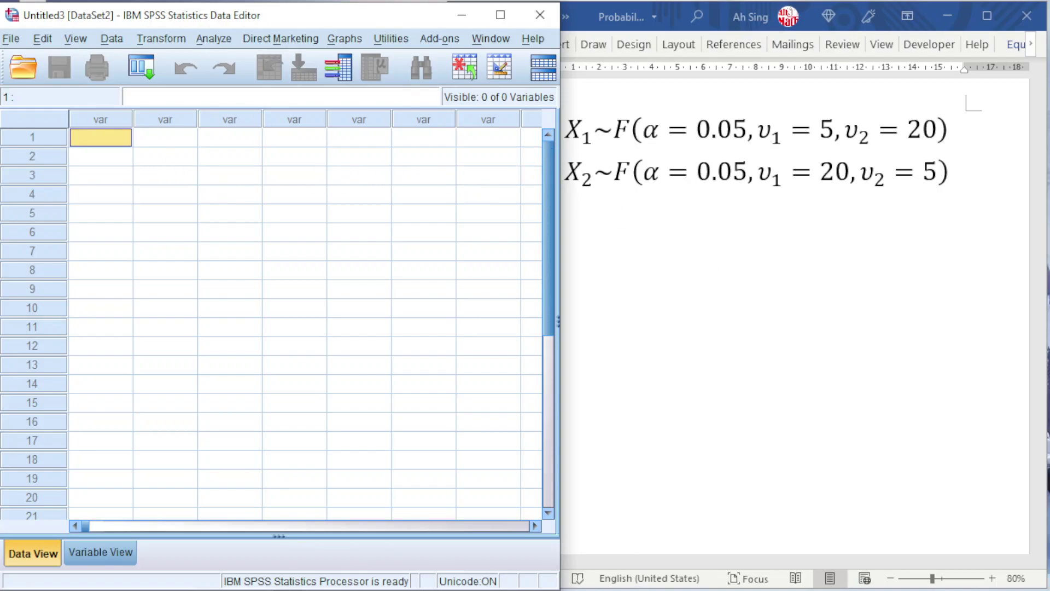
Bring the blank Excel workbook Book1 to the front
left_click(651, 542)
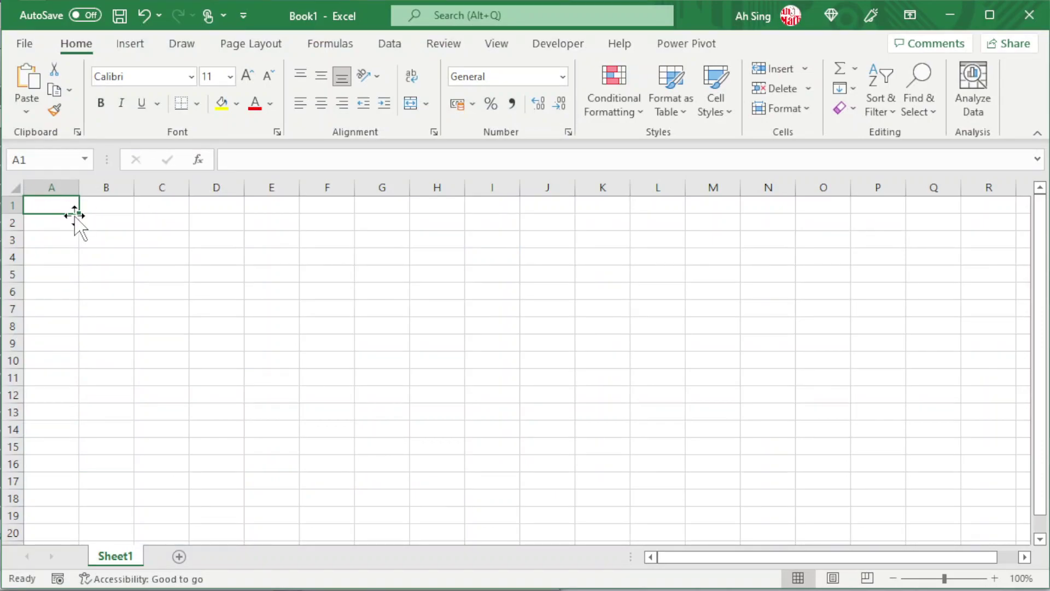
Enter 0 in A1 and fill column A as a series with step 0.001 and stop value 8
type("0")
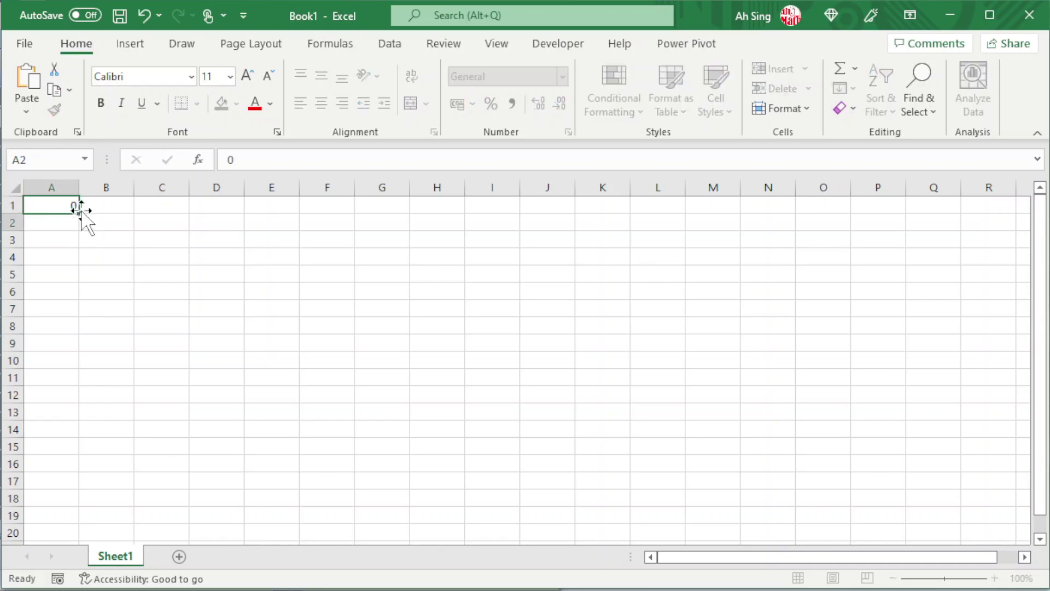
key("Return")
left_click(48, 204)
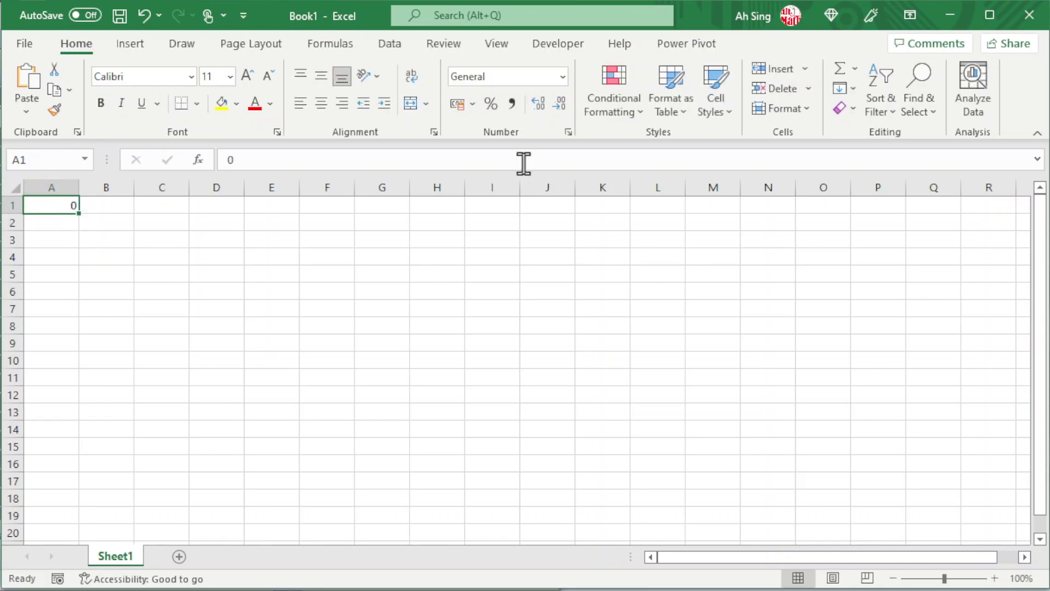
left_click(841, 88)
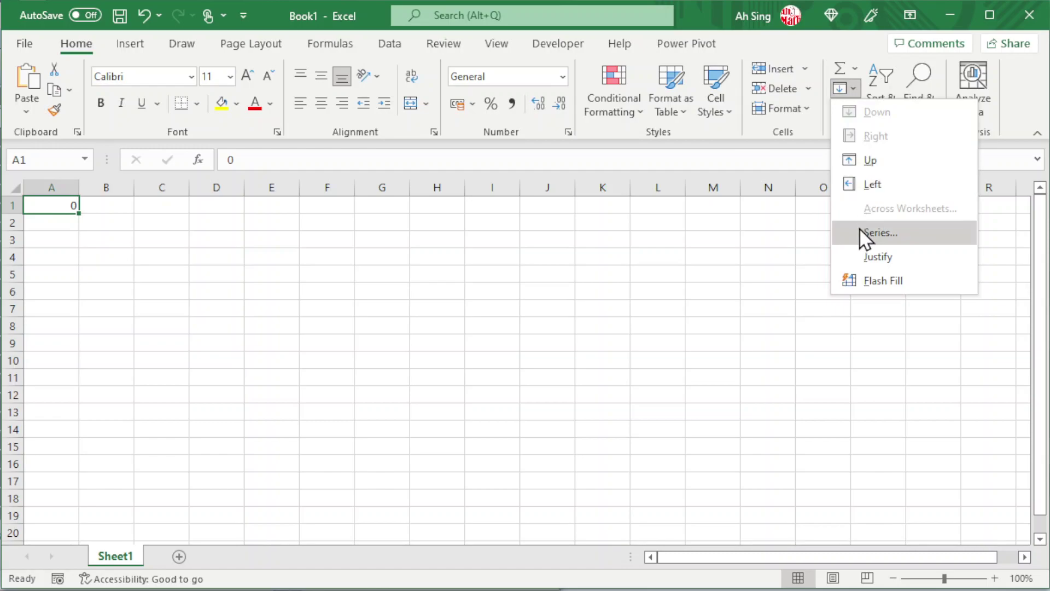
left_click(859, 231)
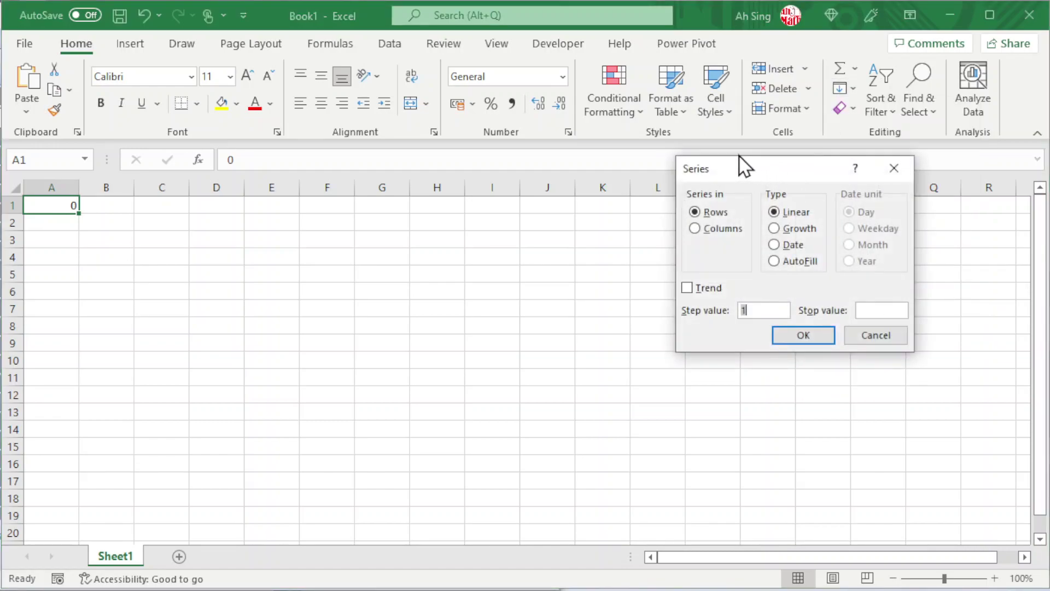
left_click(696, 228)
double_click(755, 307)
type("0.001")
left_click(881, 312)
type("8")
left_click(818, 336)
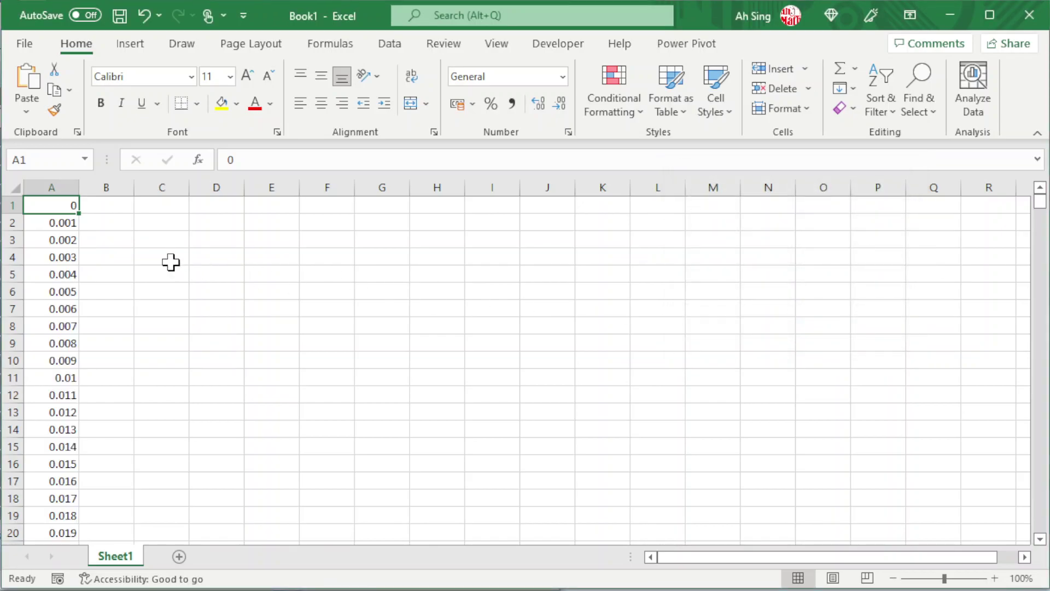
Copy the 0–8 values in column A and paste them into the first SPSS variable
key("ctrl+shift+Down")
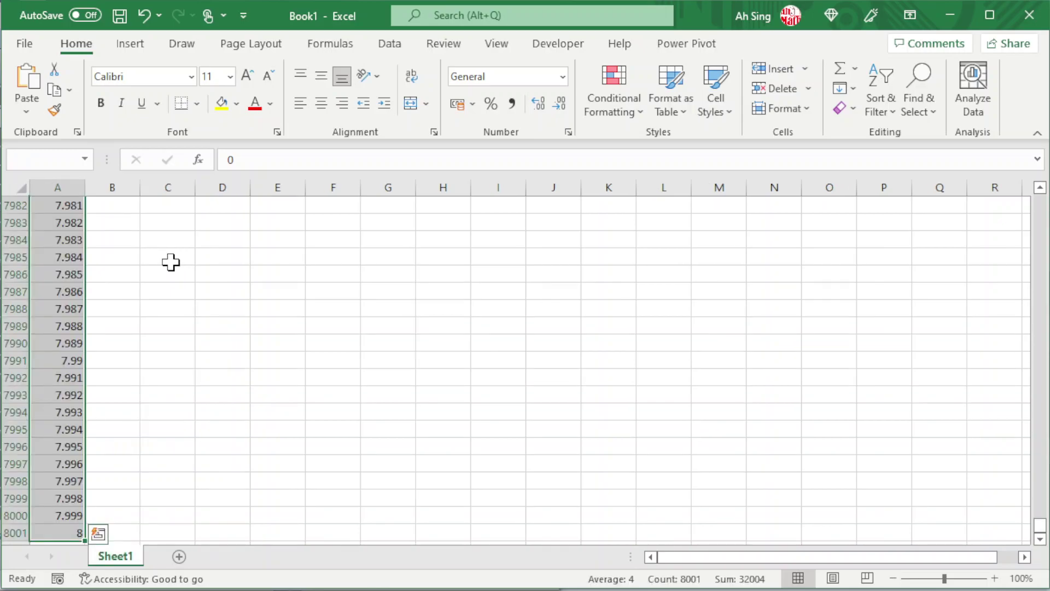
key("ctrl+c")
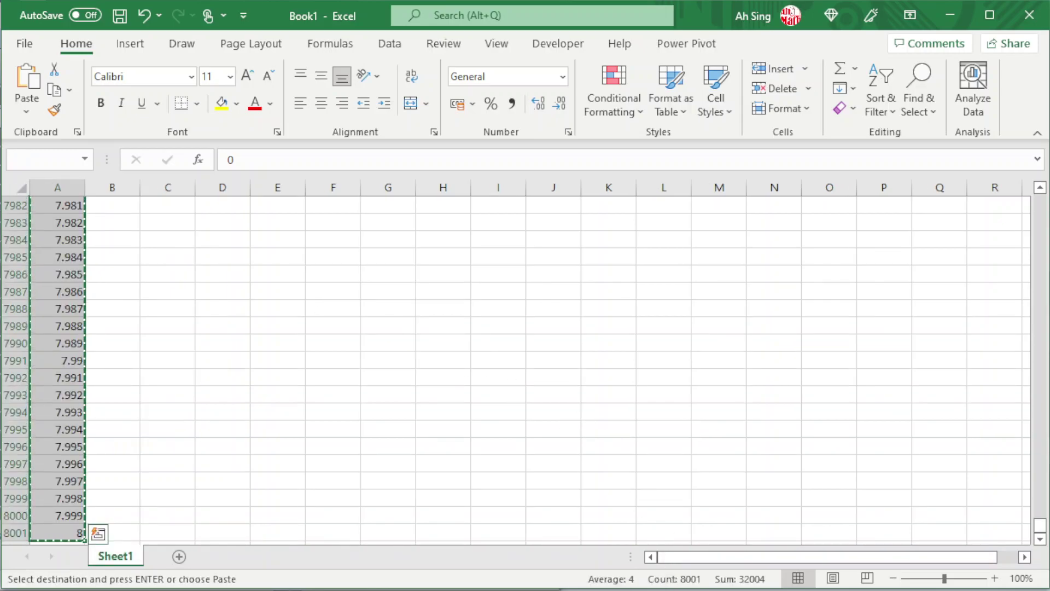
key("alt+Tab")
key("ctrl+v")
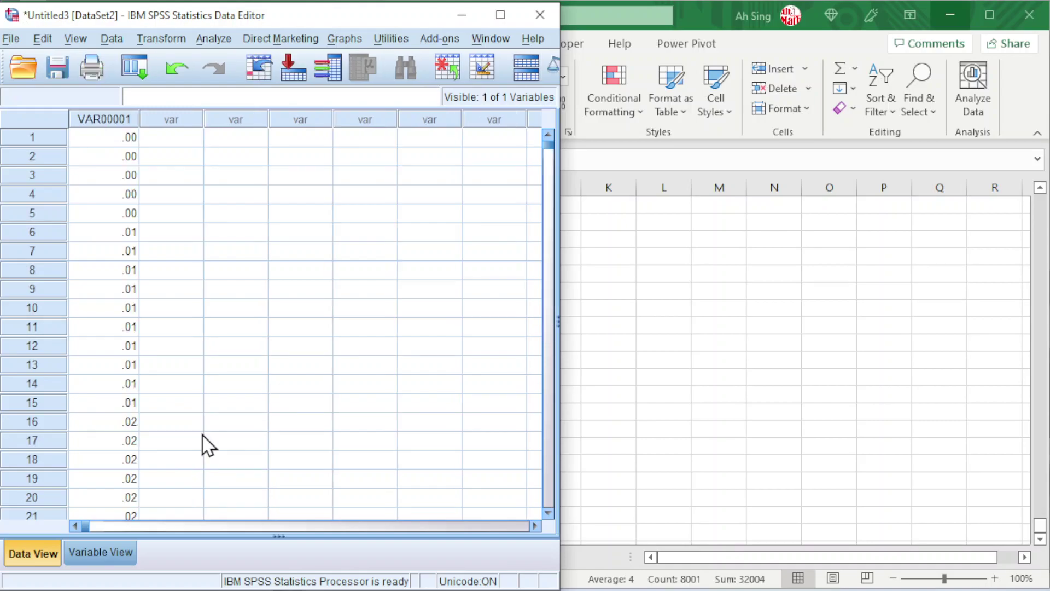
Rename the pasted variable VAR00001 to x in Variable View
left_click(87, 549)
left_click(111, 120)
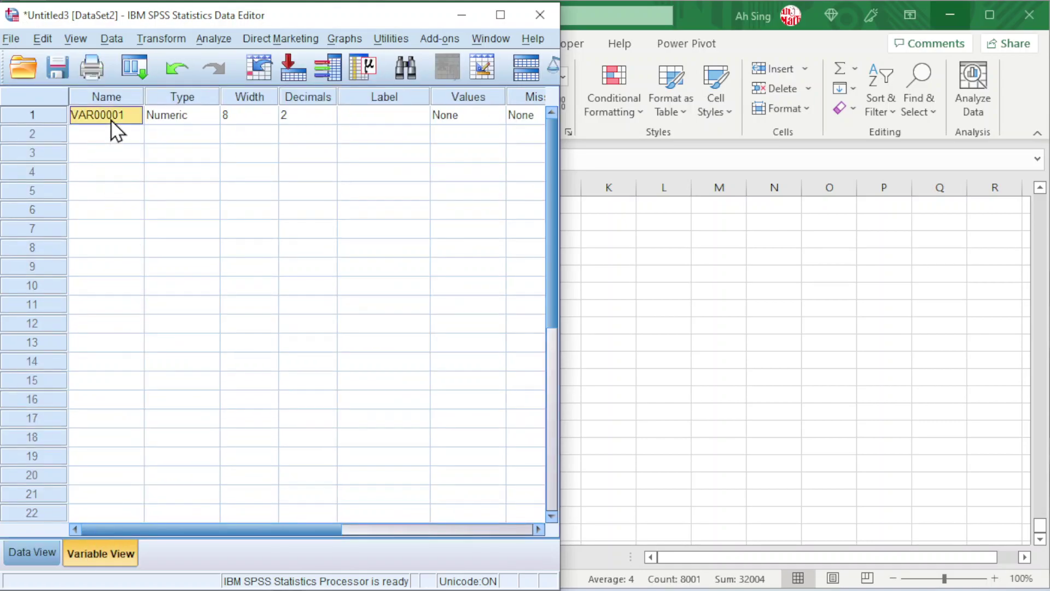
type("x")
key("Return")
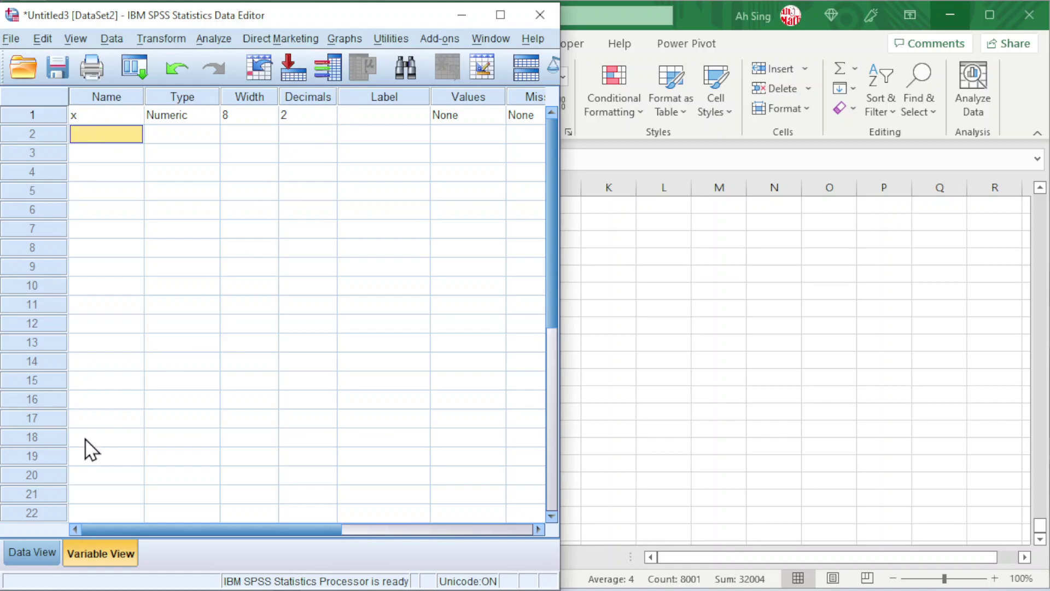
left_click(38, 549)
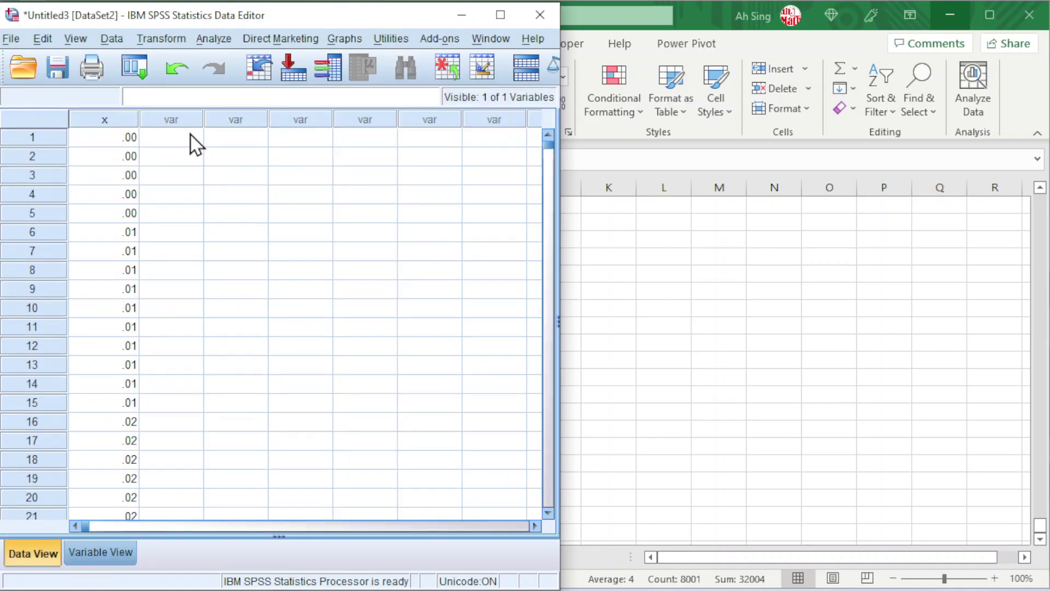
Start computing a new target variable p1 and give it an X~F( label
left_click(156, 38)
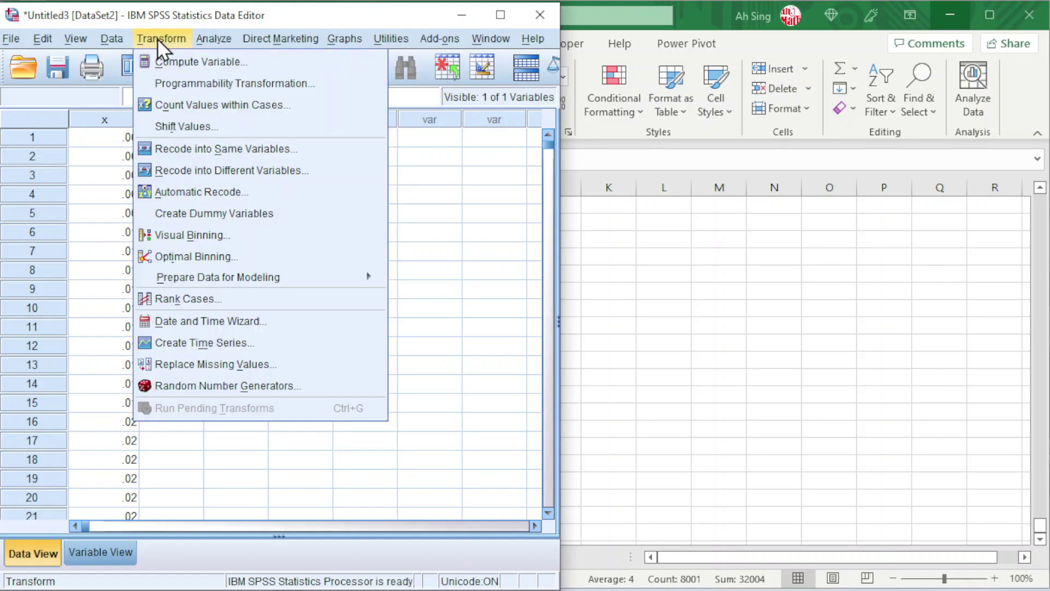
left_click(173, 62)
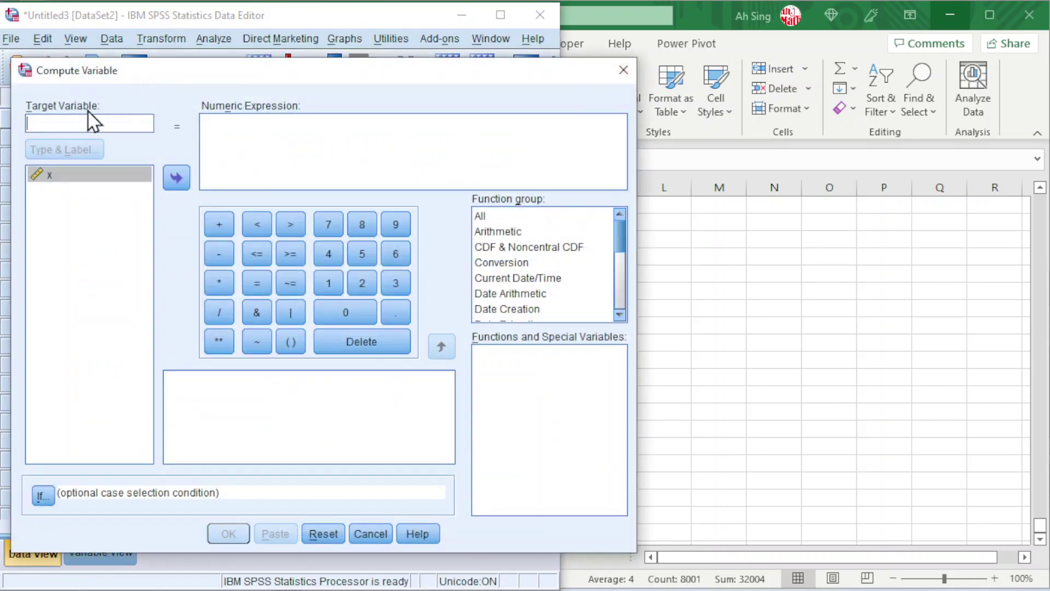
type("p1")
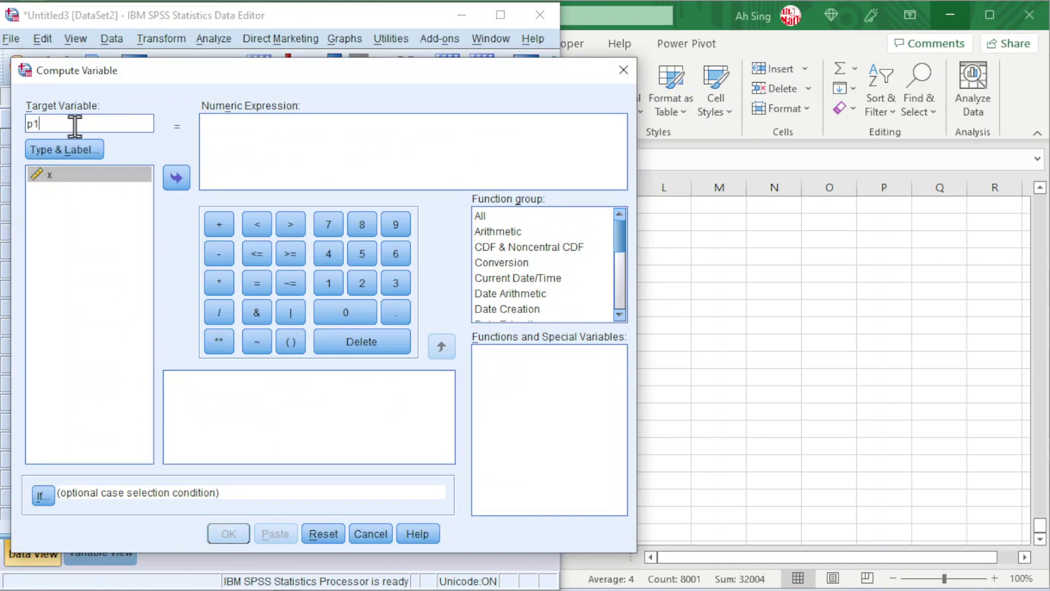
left_click(60, 147)
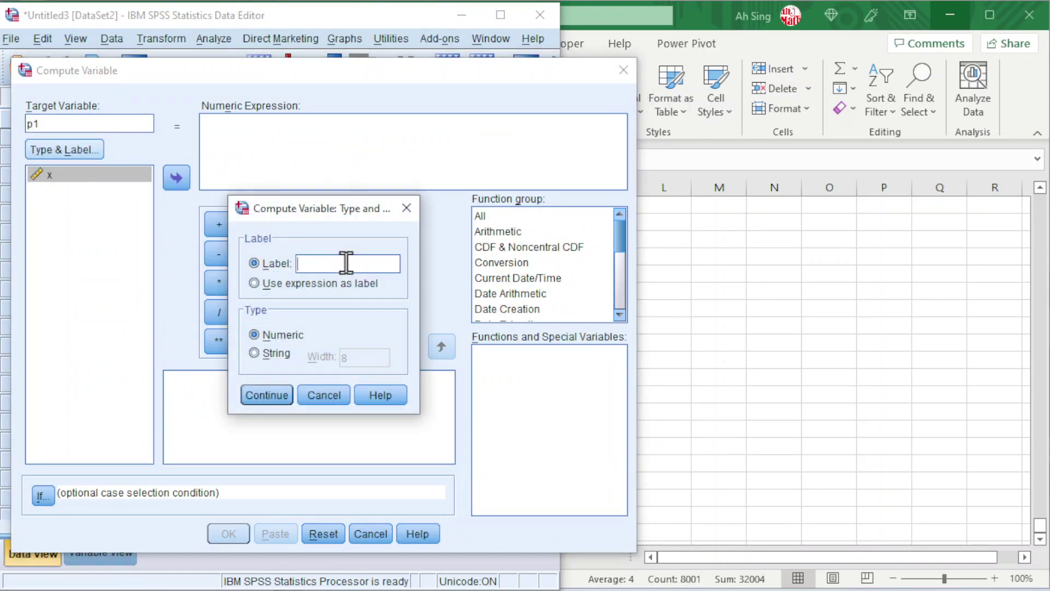
type("X~F(0.05,5,20")
left_click(270, 396)
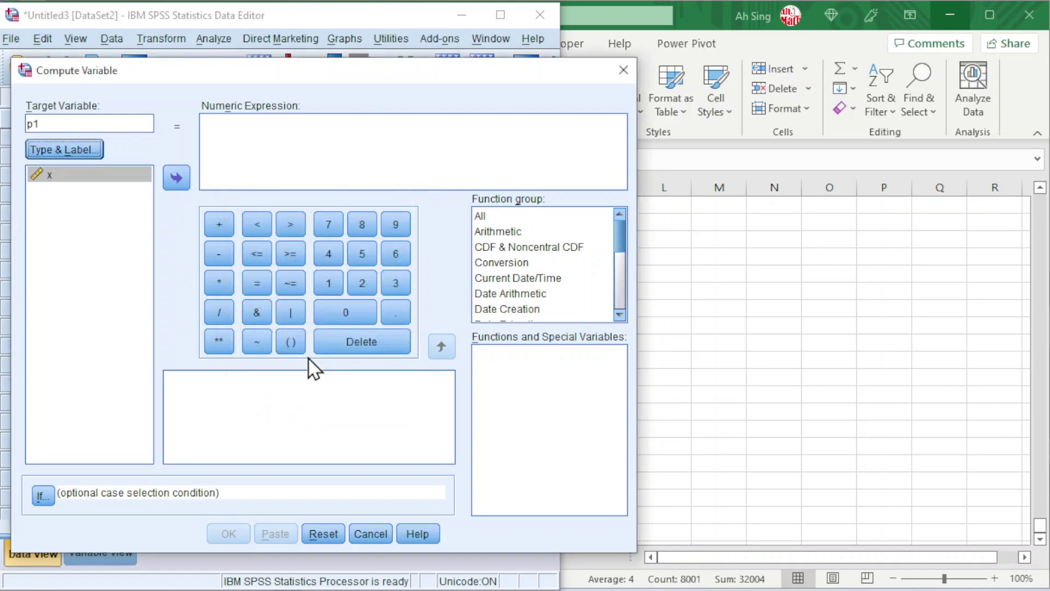
Insert the Pdf.F function from the PDF & Noncentral PDF group into the expression
left_click(272, 126)
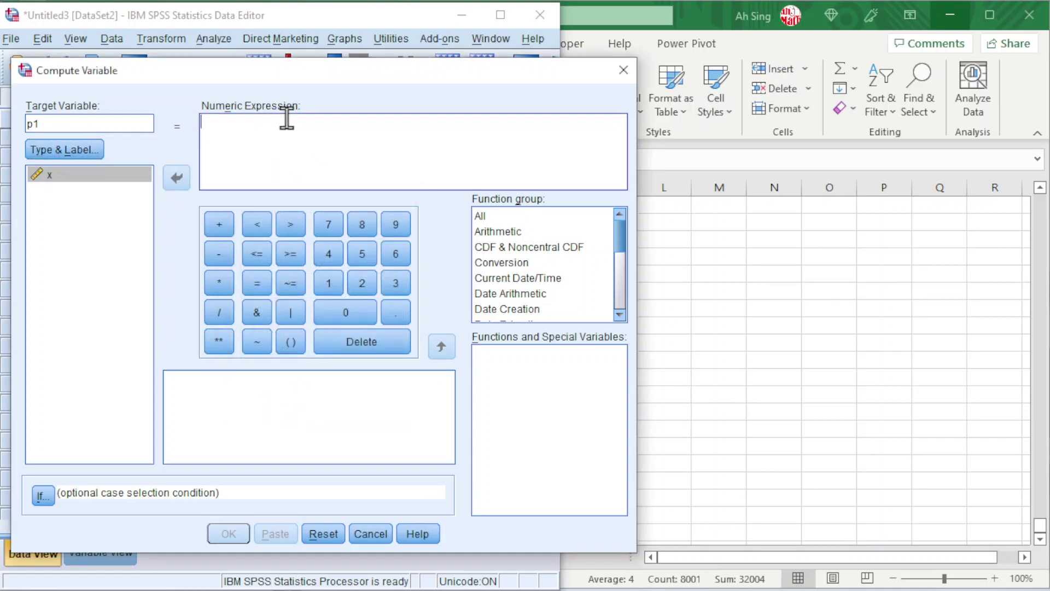
left_click(619, 315)
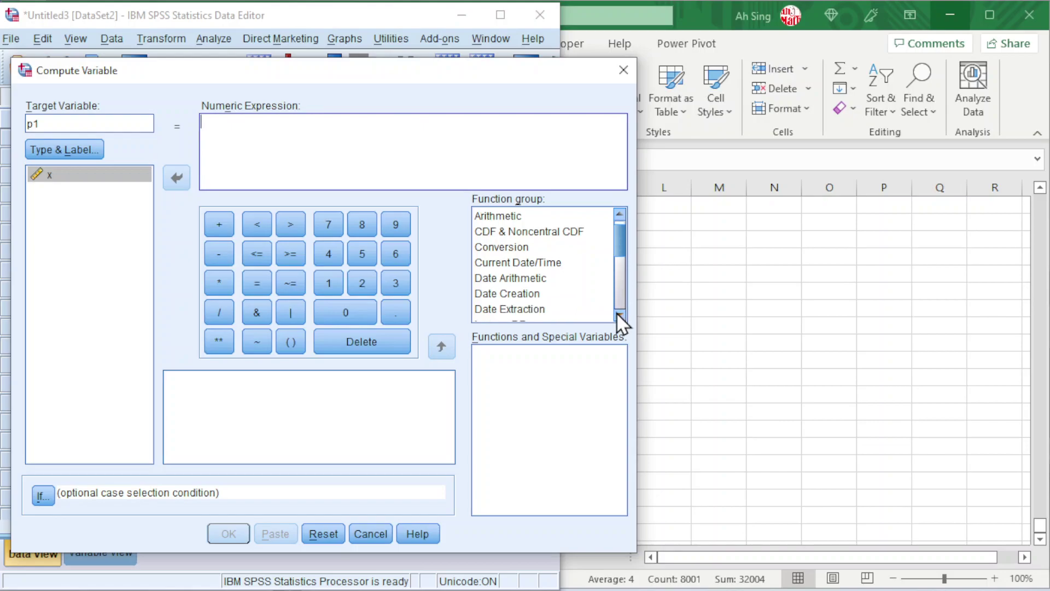
left_click(619, 315)
left_click(619, 315)
left_click(619, 315)
left_click(620, 314)
left_click(620, 314)
left_click(552, 293)
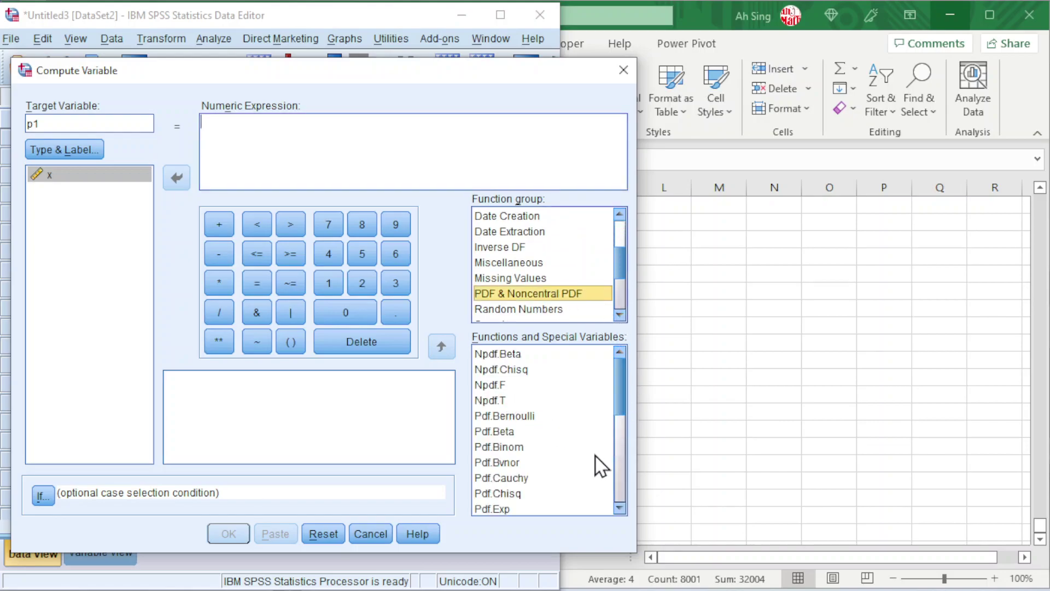
left_click(619, 509)
left_click(619, 509)
left_click(620, 509)
left_click(619, 509)
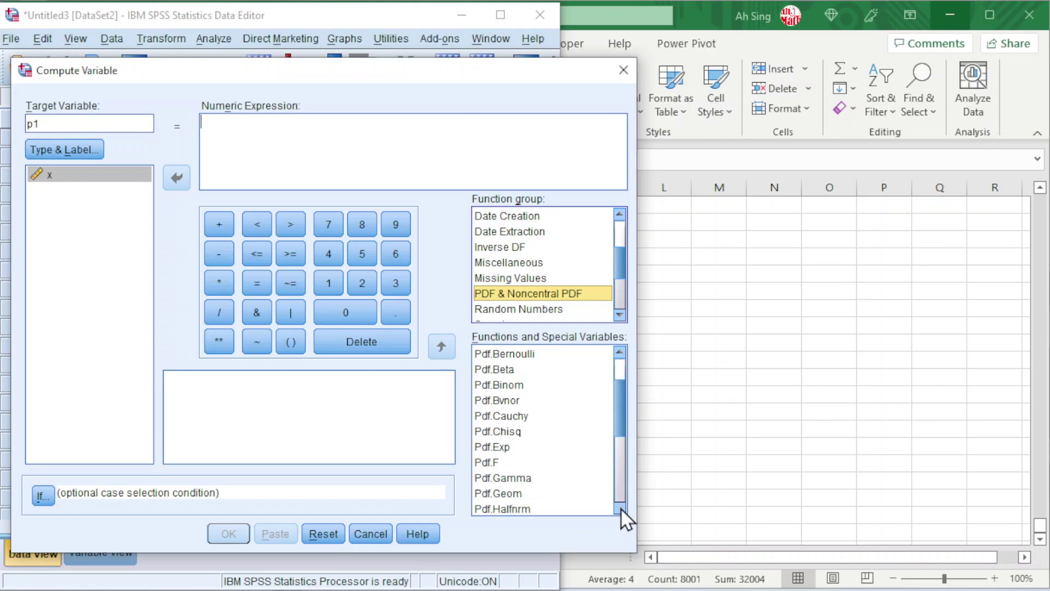
left_click(619, 509)
left_click(620, 509)
left_click(620, 509)
left_click(619, 508)
left_click(620, 509)
left_click(620, 509)
left_click(620, 508)
left_click(619, 509)
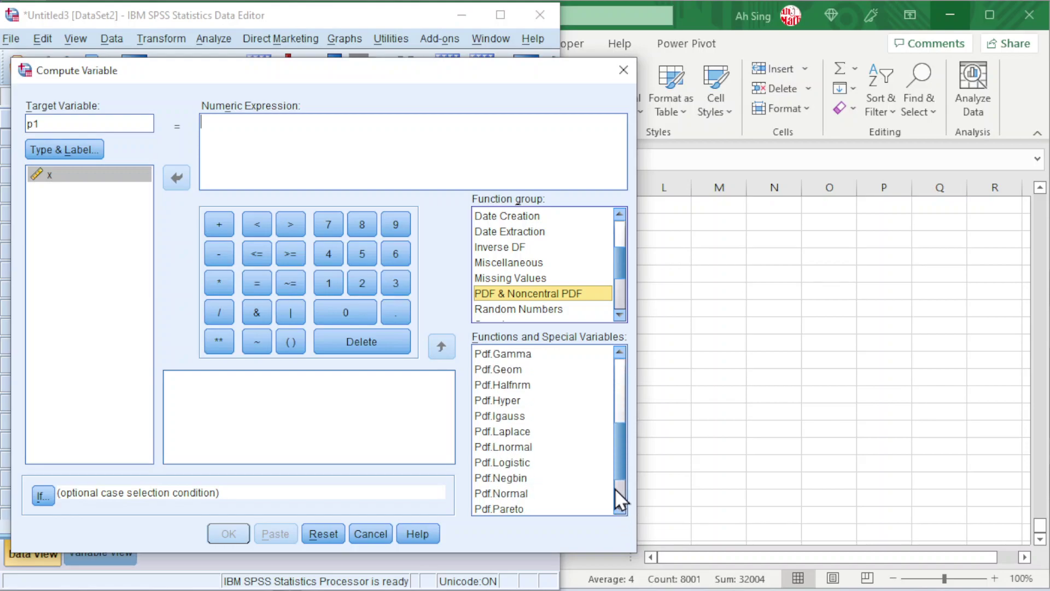
left_click(619, 352)
left_click(620, 352)
left_click(619, 351)
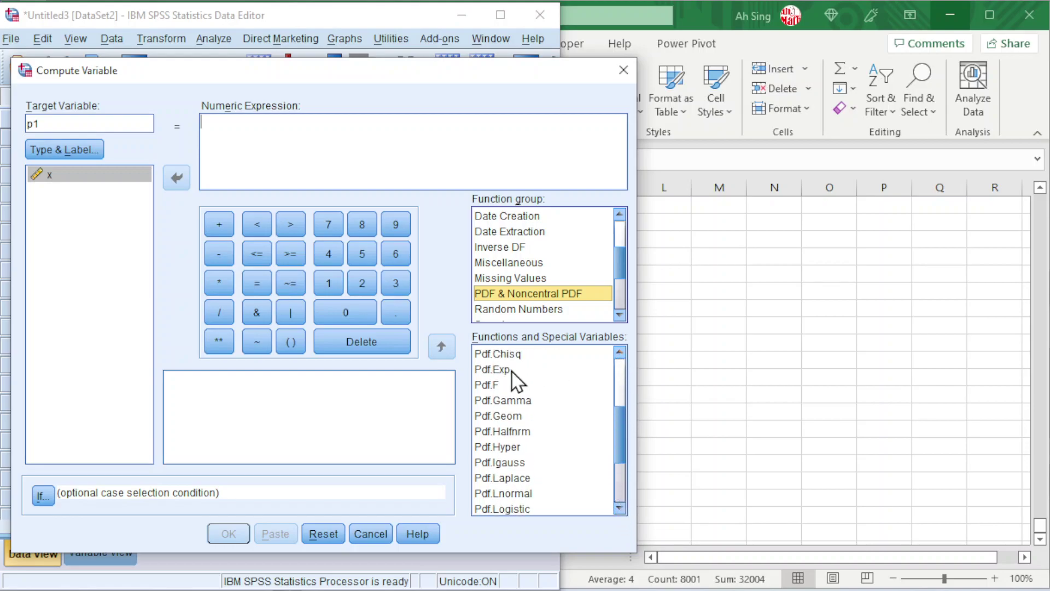
left_click(488, 384)
left_click(443, 349)
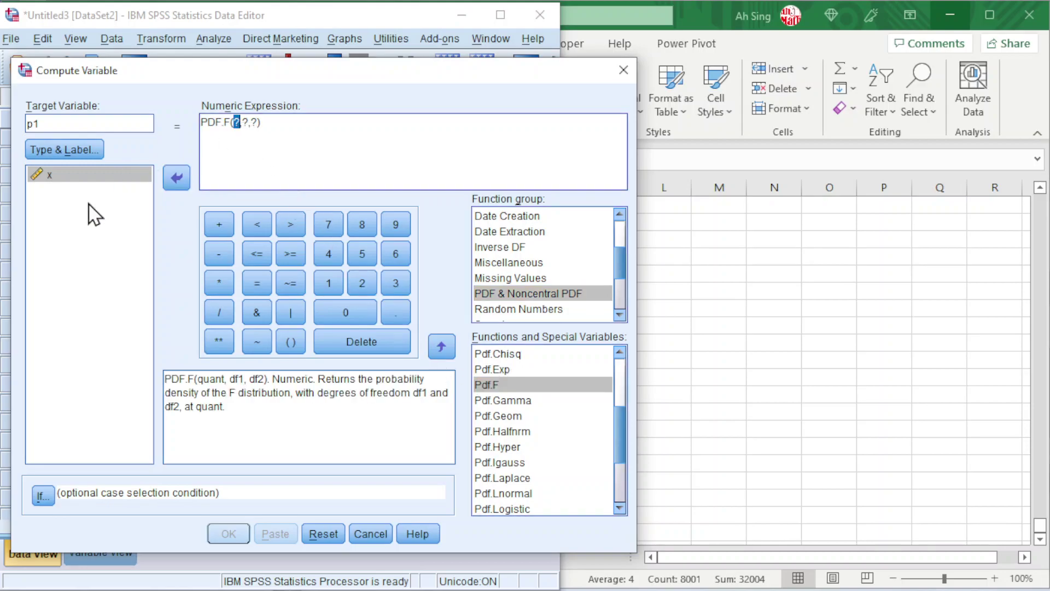
Fill the Pdf.F arguments with x and 5 degrees of freedom
left_click(80, 175)
left_click(175, 177)
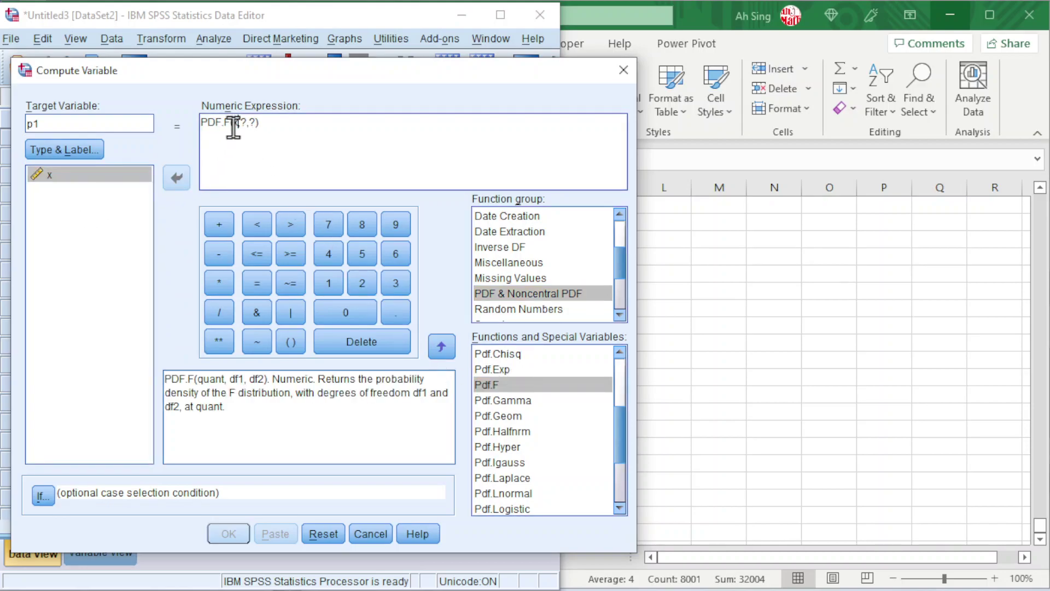
double_click(243, 122)
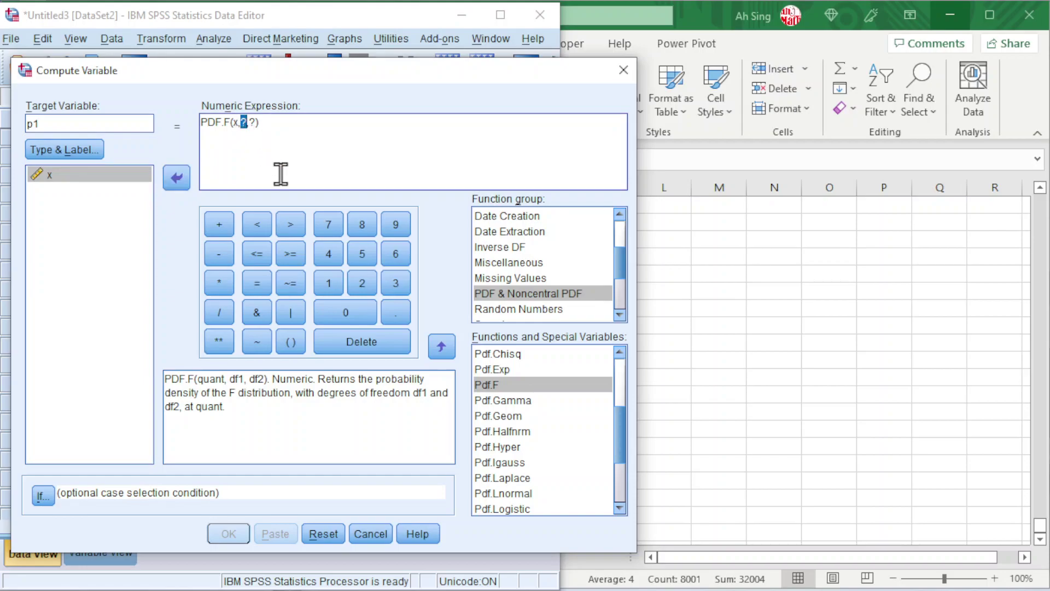
type("5")
key("Delete")
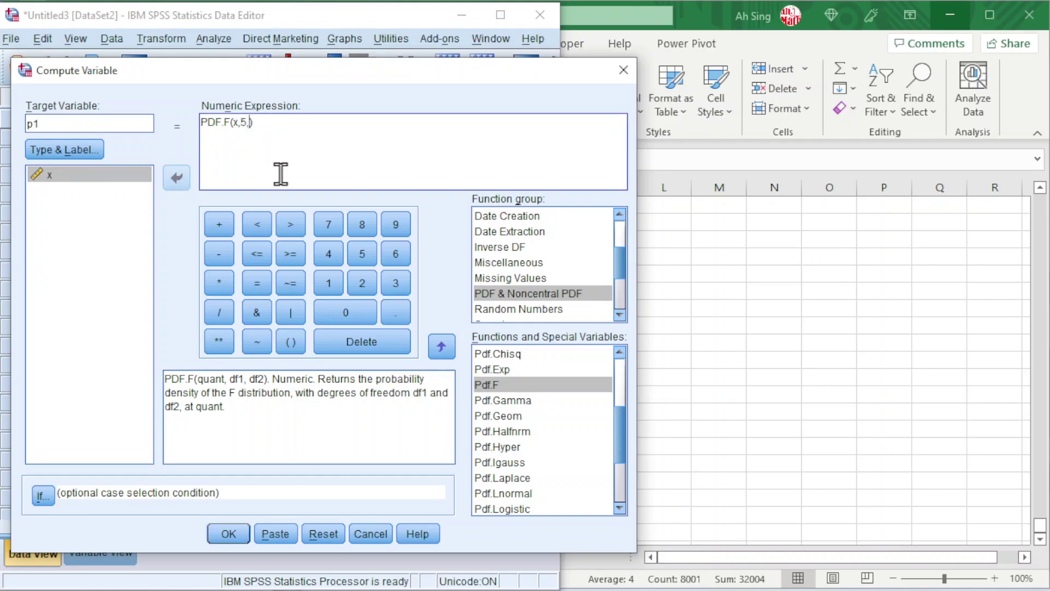
Compute p1 and close the output viewer without saving
left_click(226, 533)
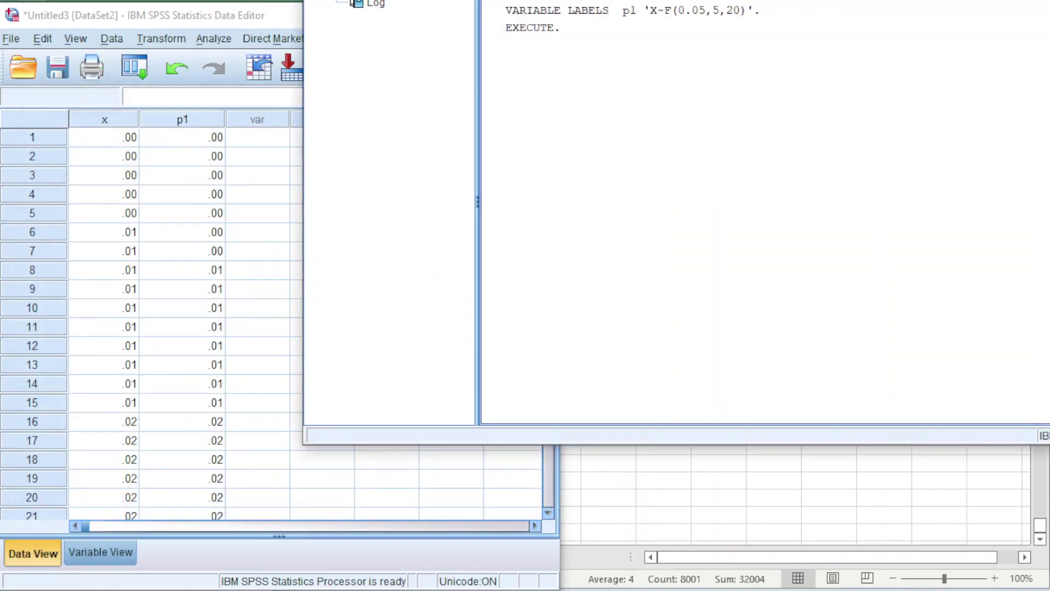
key("alt+F4")
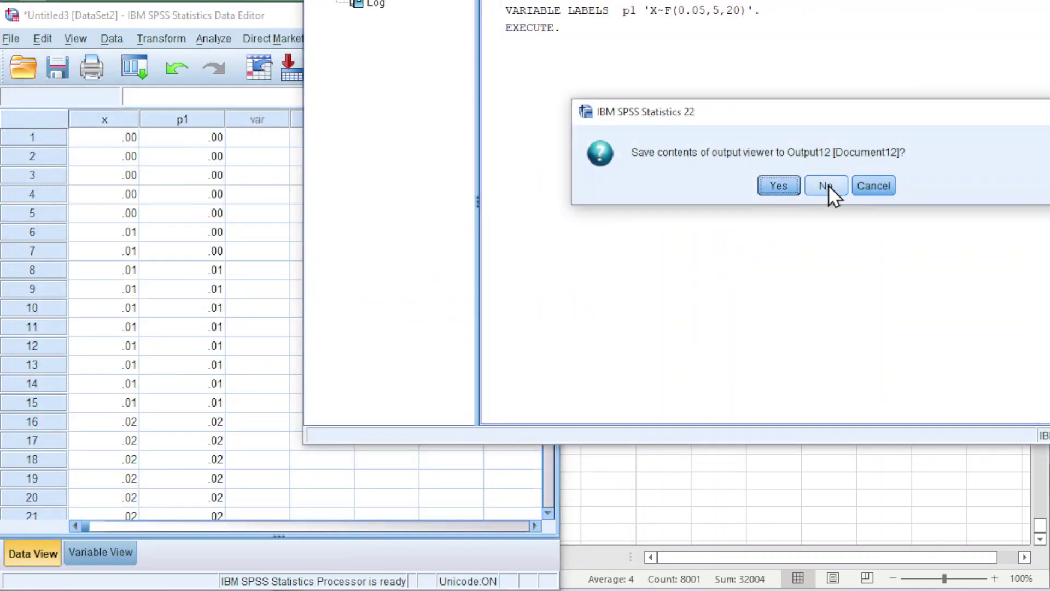
left_click(825, 186)
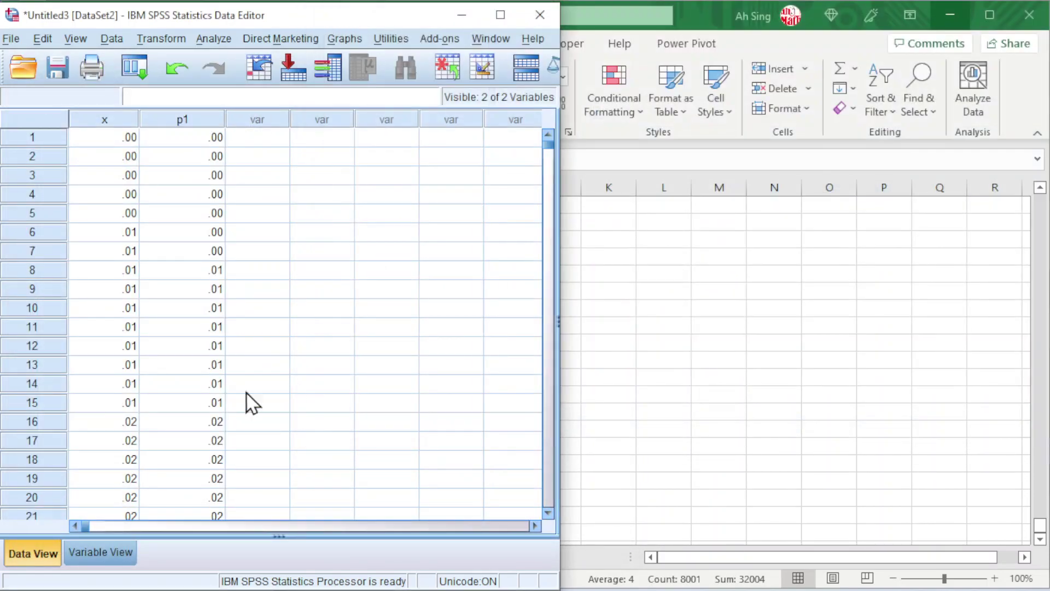
Set up target variable p2 with the label X~F(0.05,20,5) in Compute Variable
left_click(159, 39)
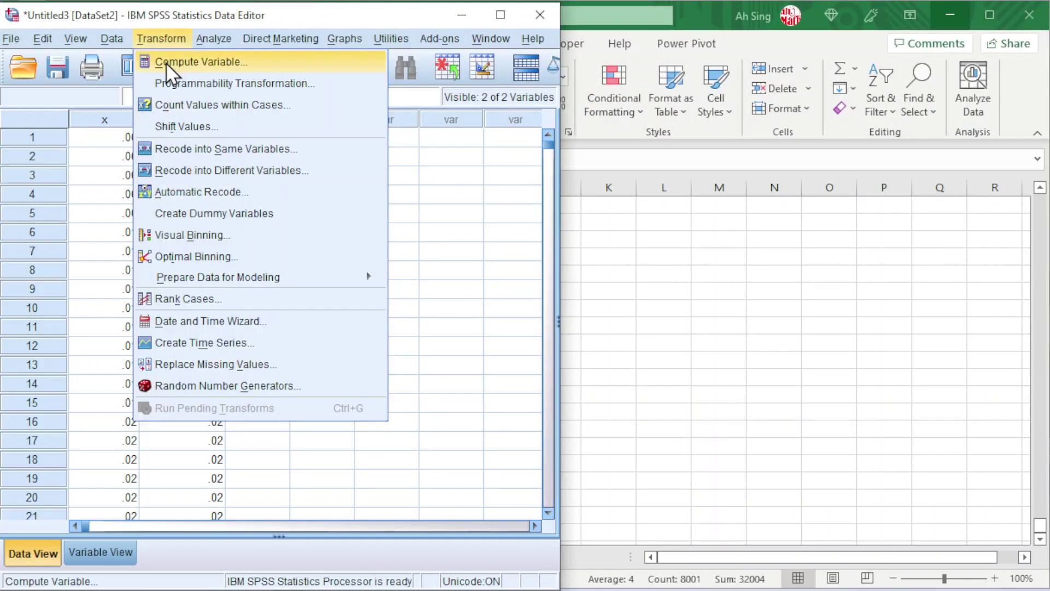
left_click(165, 63)
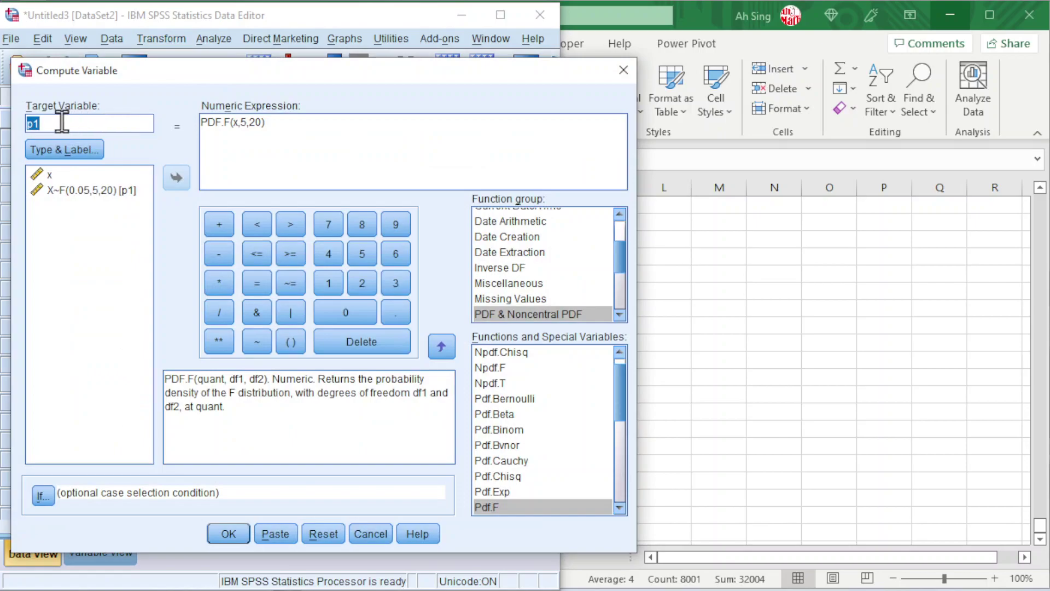
left_click(59, 122)
left_click(58, 149)
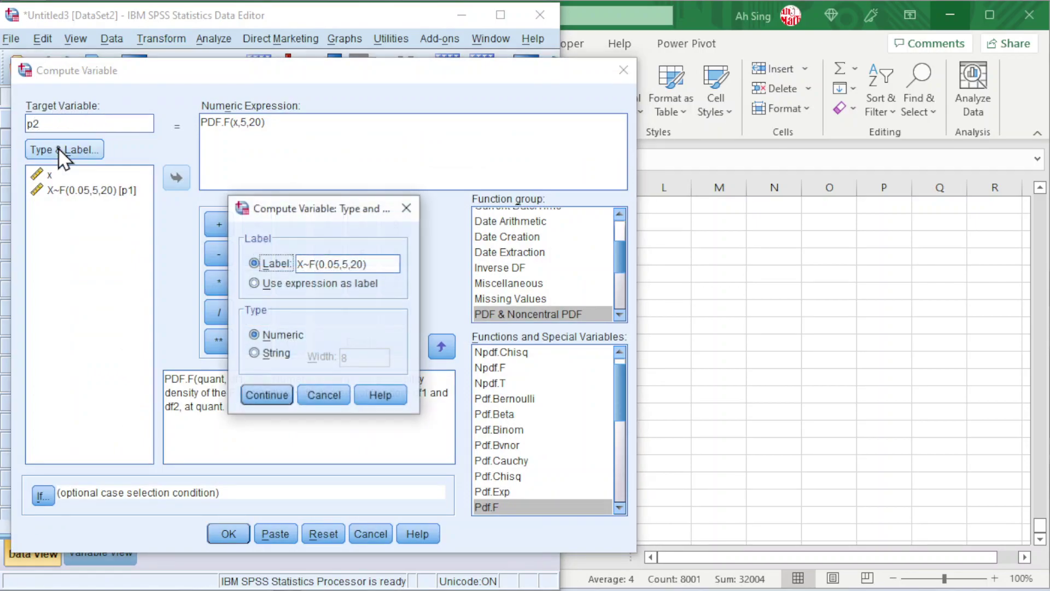
double_click(345, 264)
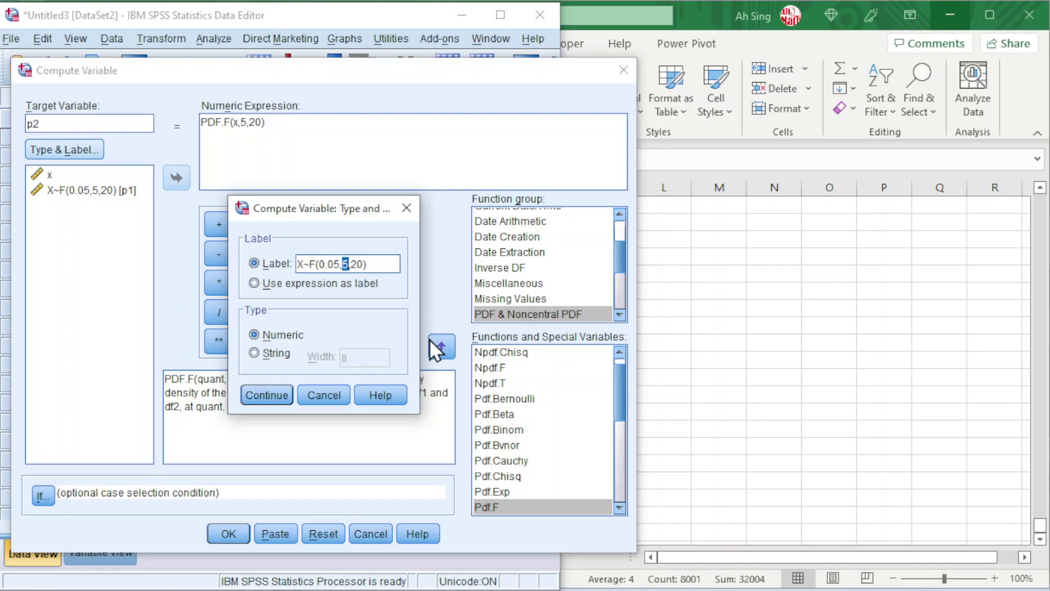
type("20")
left_click(272, 395)
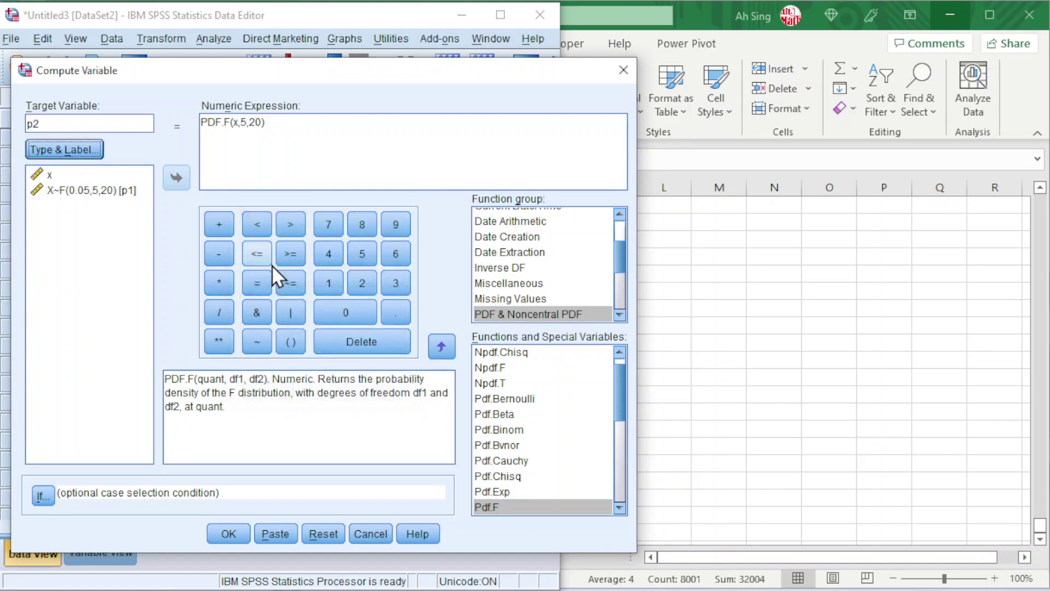
Change the expression to PDF.F(x,20,5), compute p2, and discard the output
double_click(244, 121)
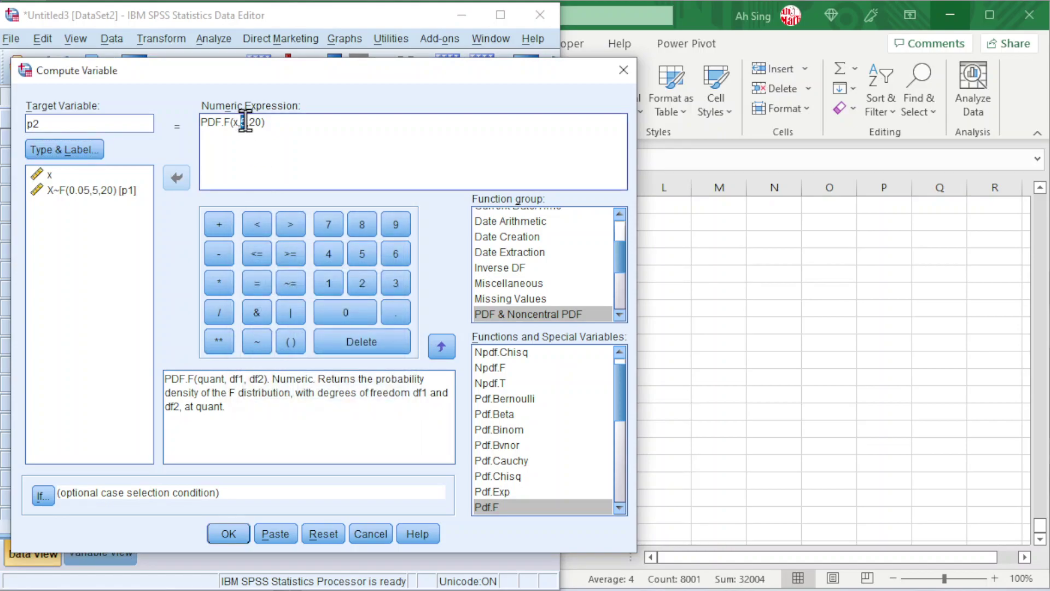
type("20")
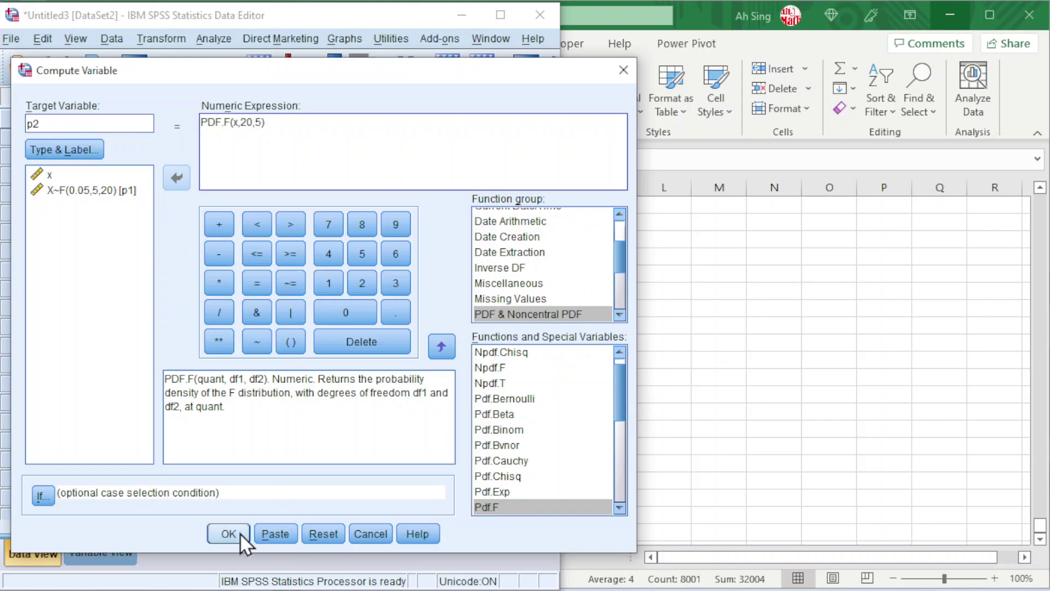
left_click(224, 533)
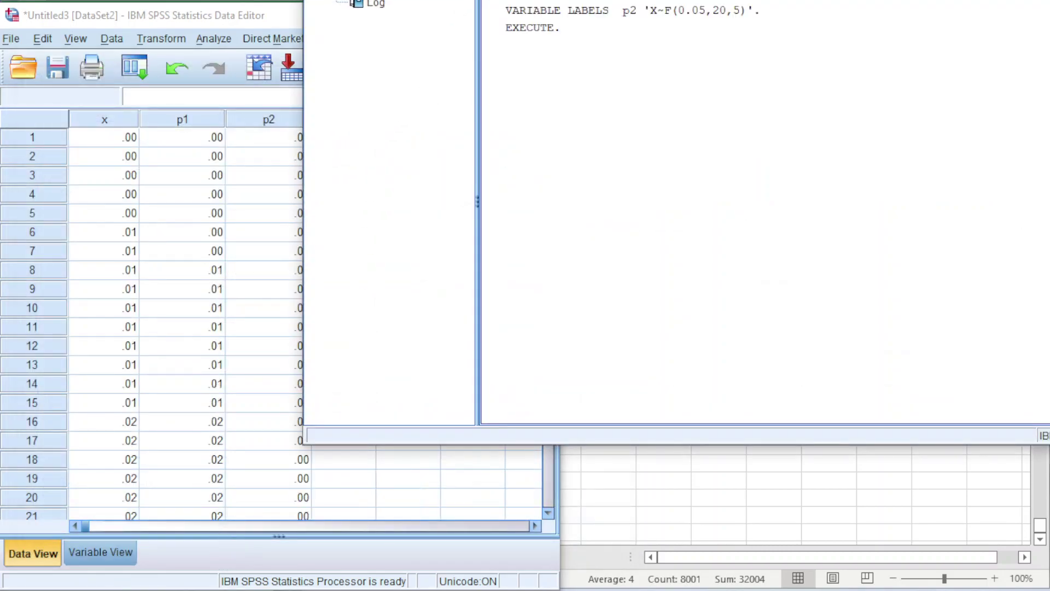
key("alt+F4")
left_click(825, 185)
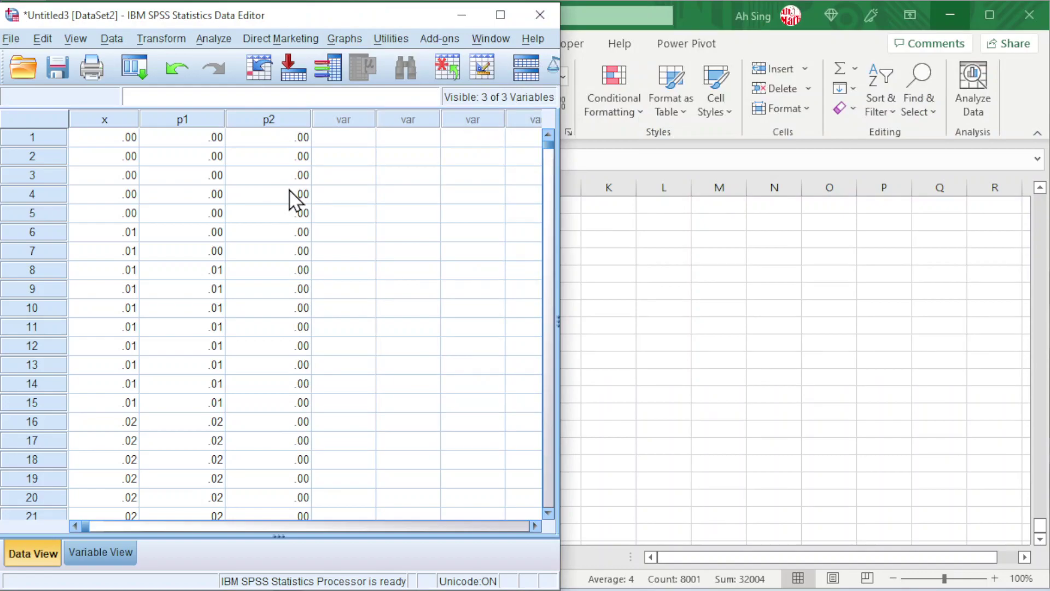
Open Chart Builder and start from the dual-axes scatter chart
left_click(353, 35)
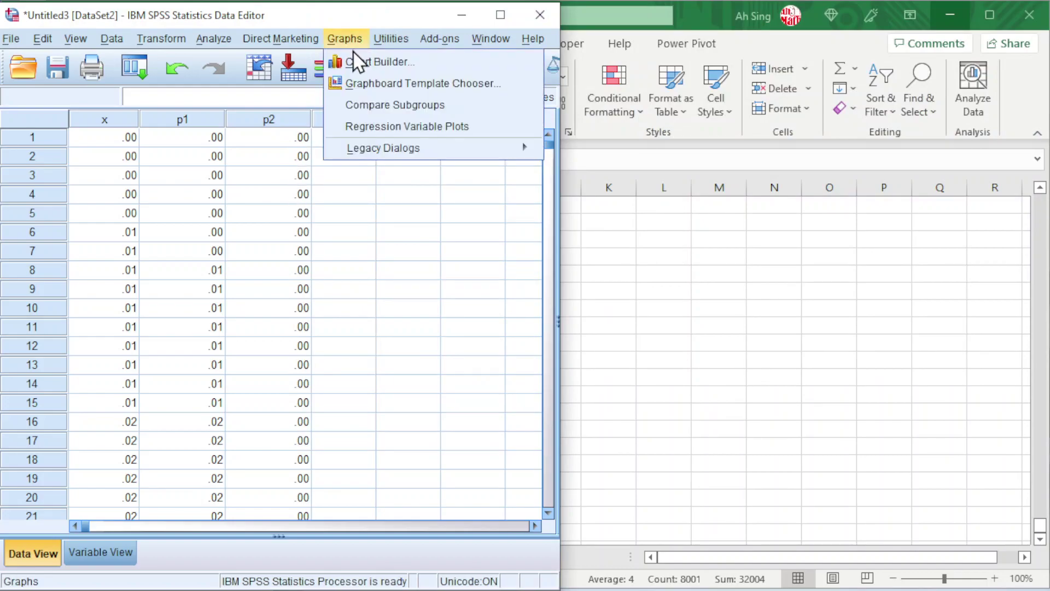
left_click(362, 62)
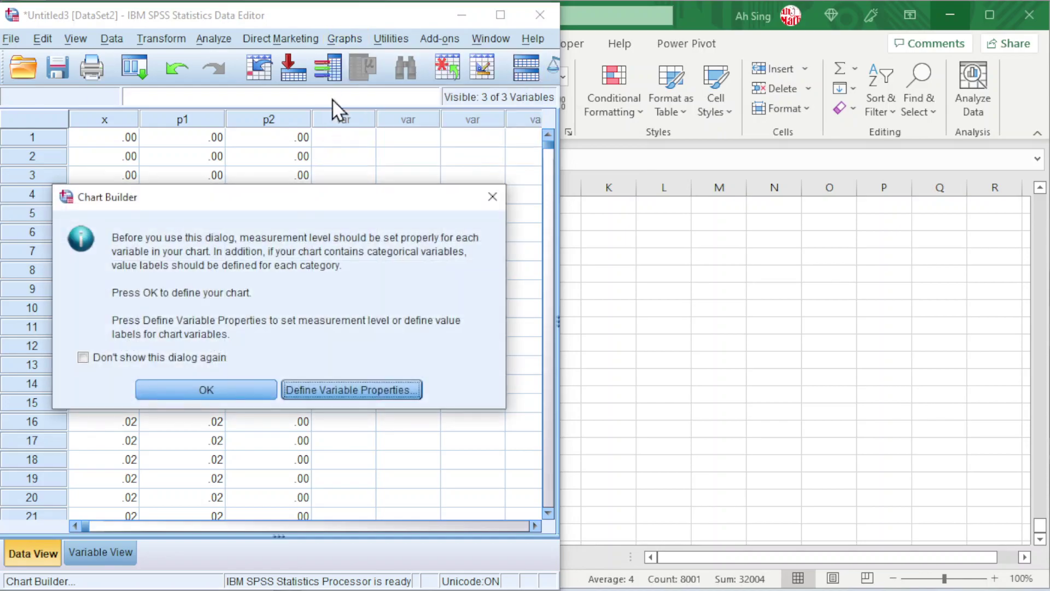
left_click(182, 392)
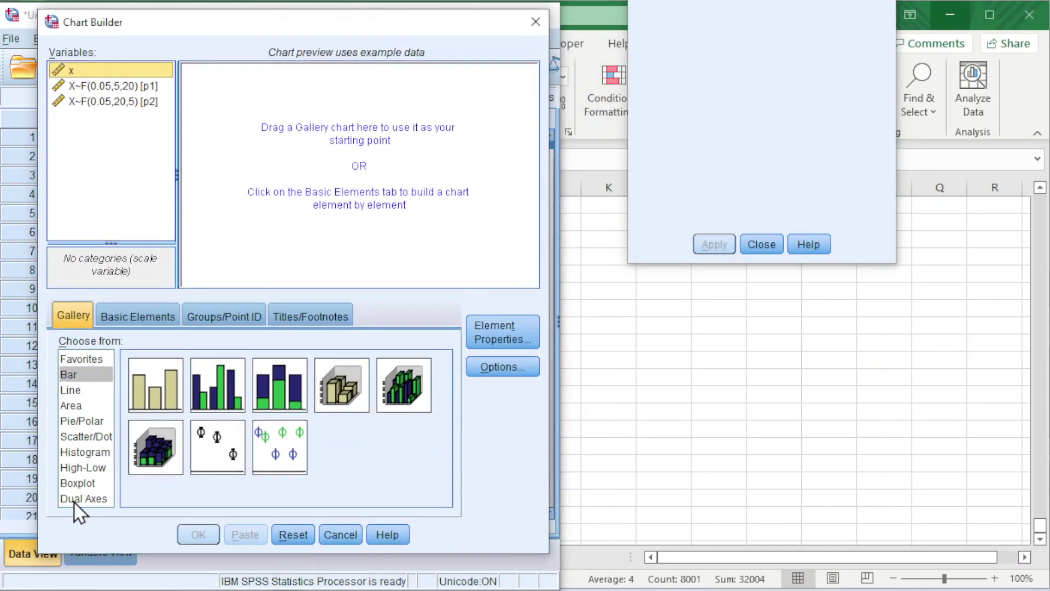
left_click(80, 499)
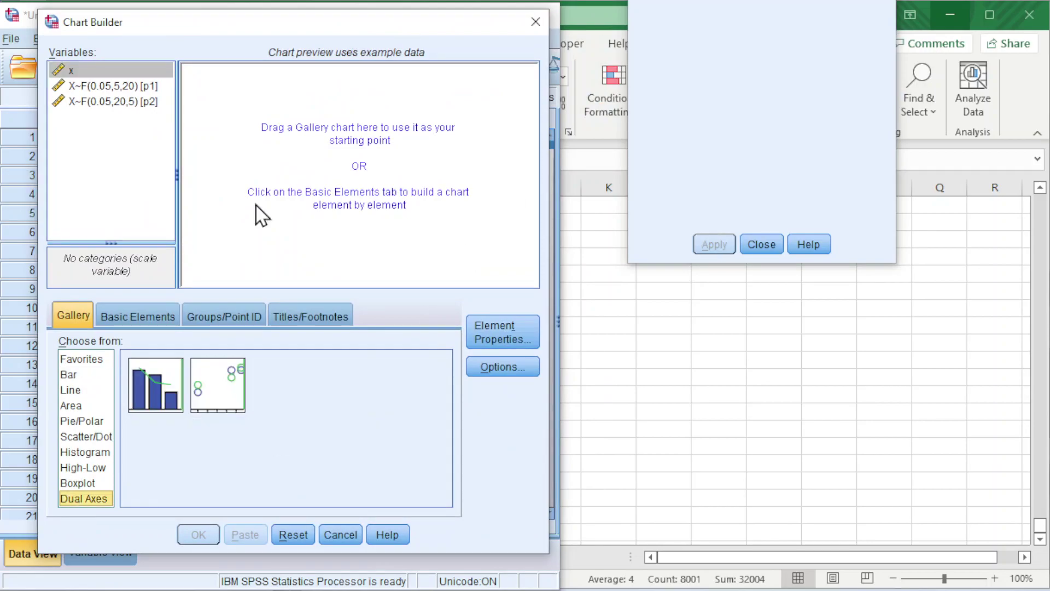
double_click(222, 386)
Place x on the X-axis, X~F(0.05,5,20) on the left Y-axis, X~F(0.05,20,5) on the right
left_click_drag(678, 5, 665, 43)
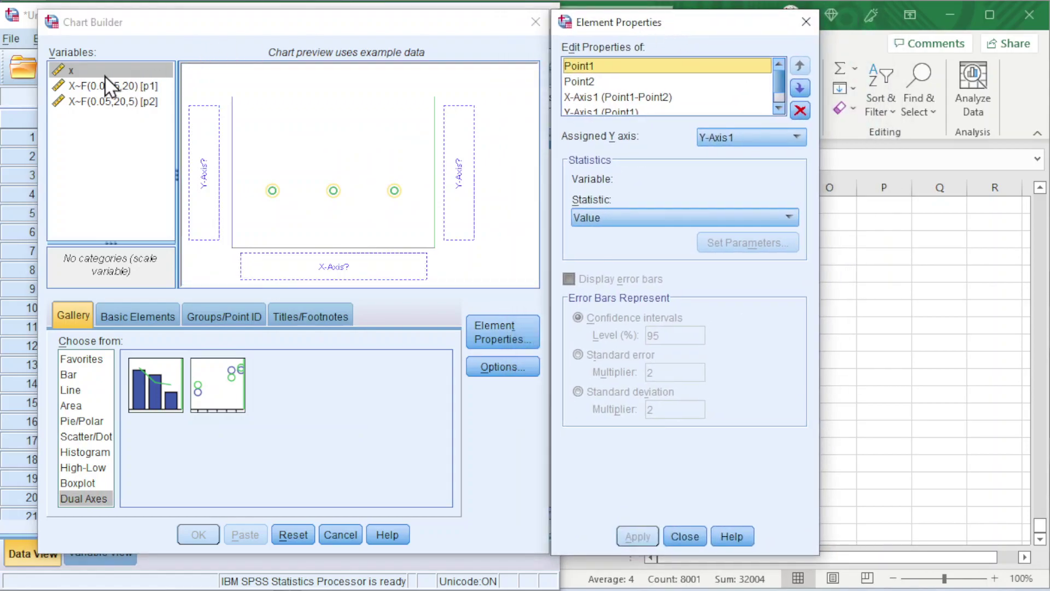
left_click_drag(109, 72, 324, 269)
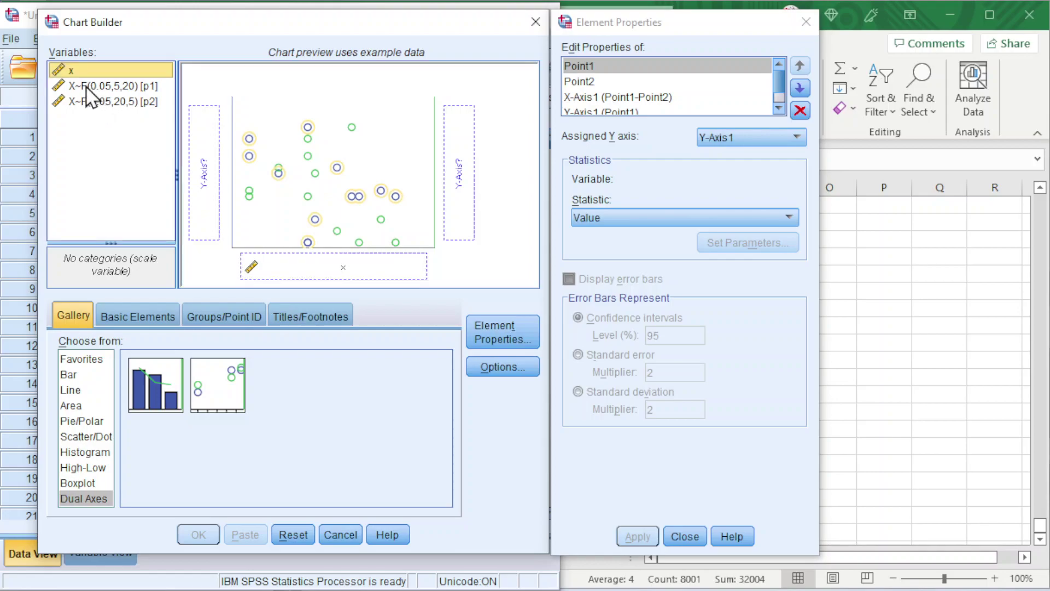
left_click_drag(87, 89, 197, 175)
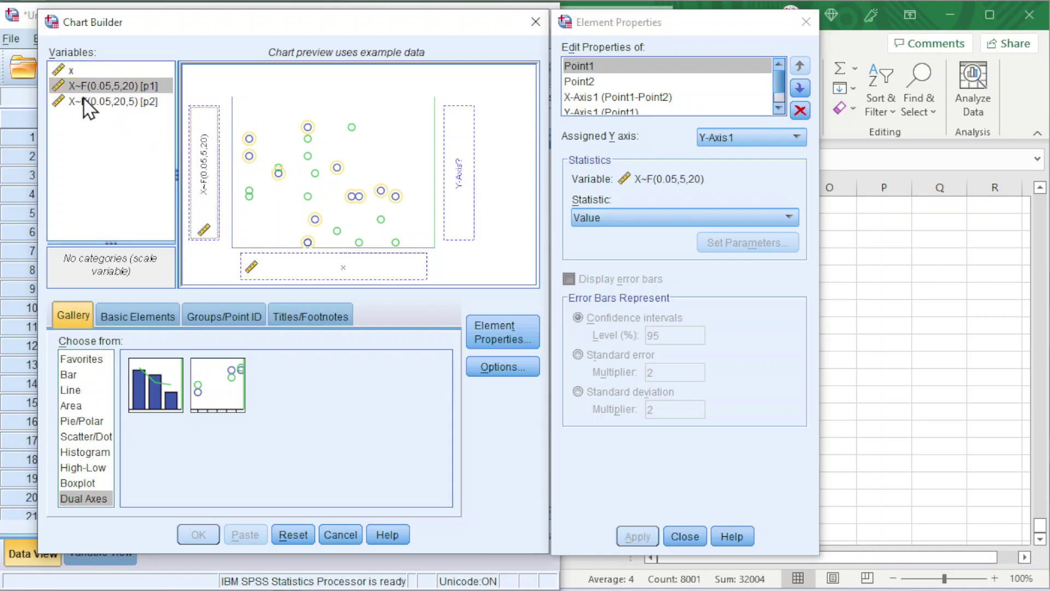
left_click_drag(88, 105, 463, 175)
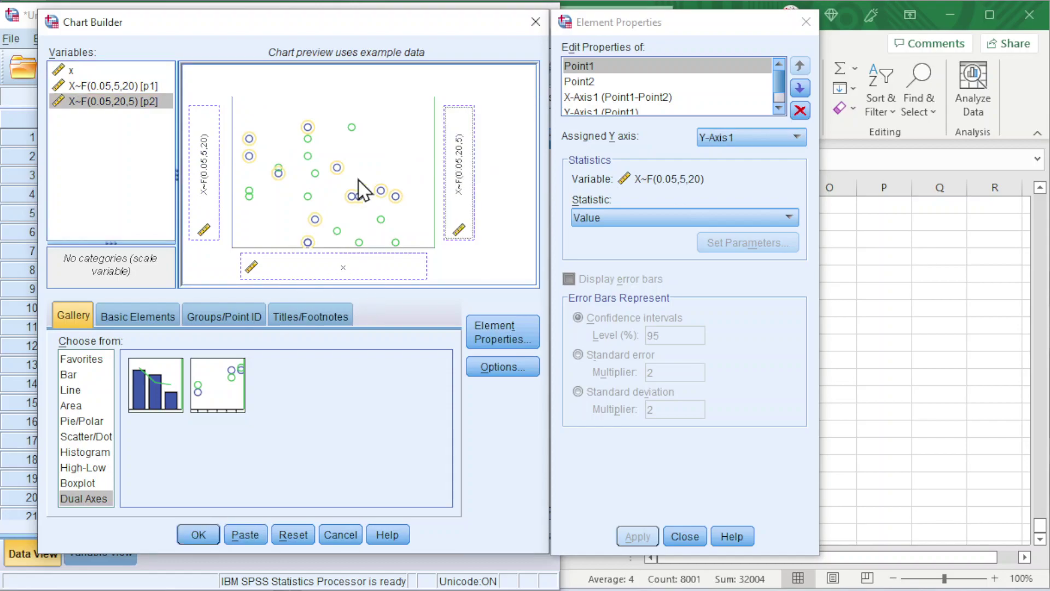
Add a Title 1 to the chart and create the dual-axes graph
left_click(310, 316)
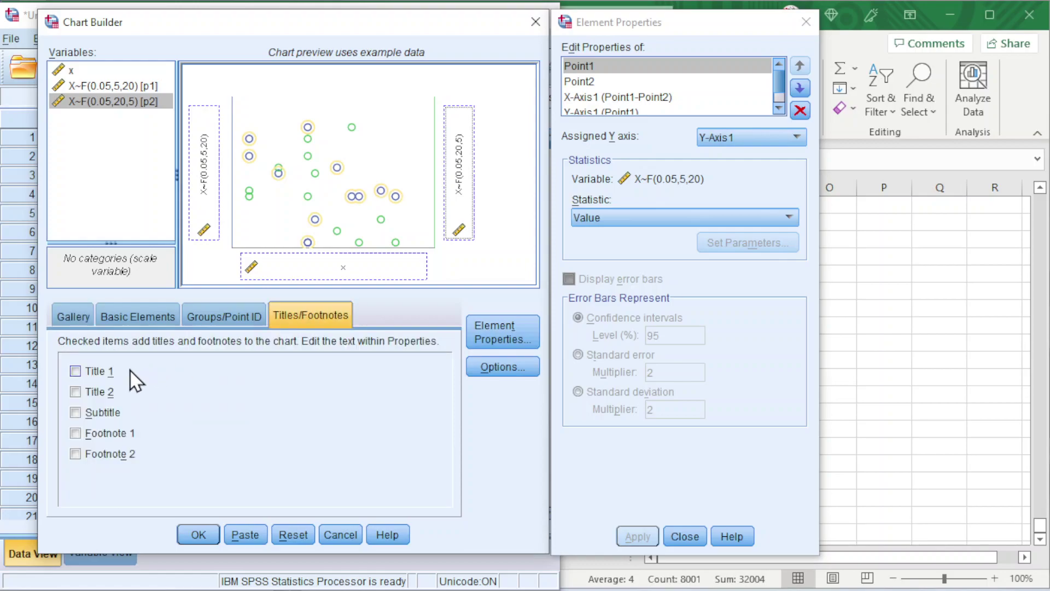
left_click(75, 371)
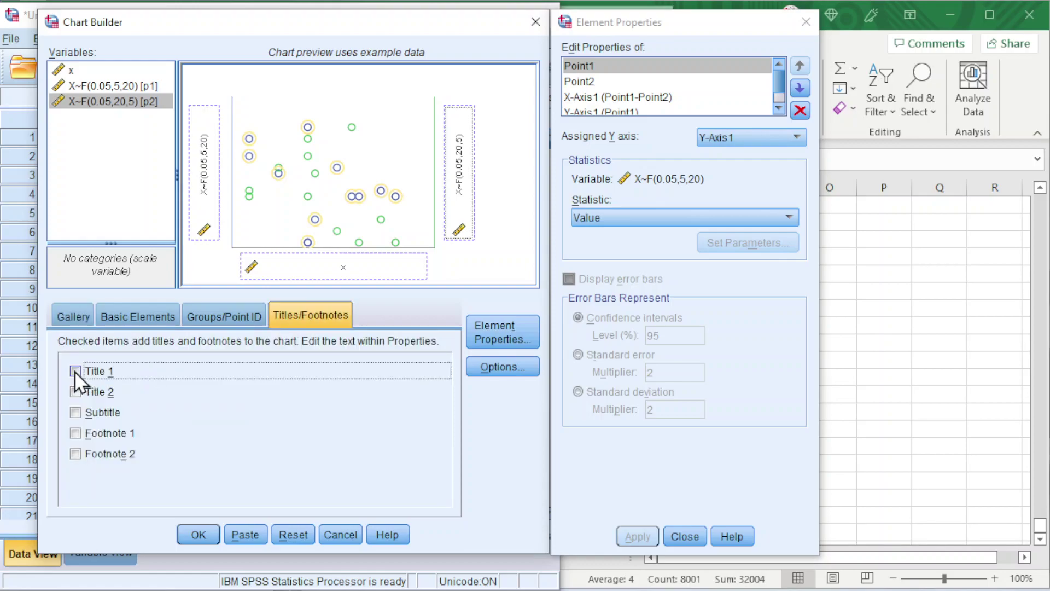
left_click(629, 221)
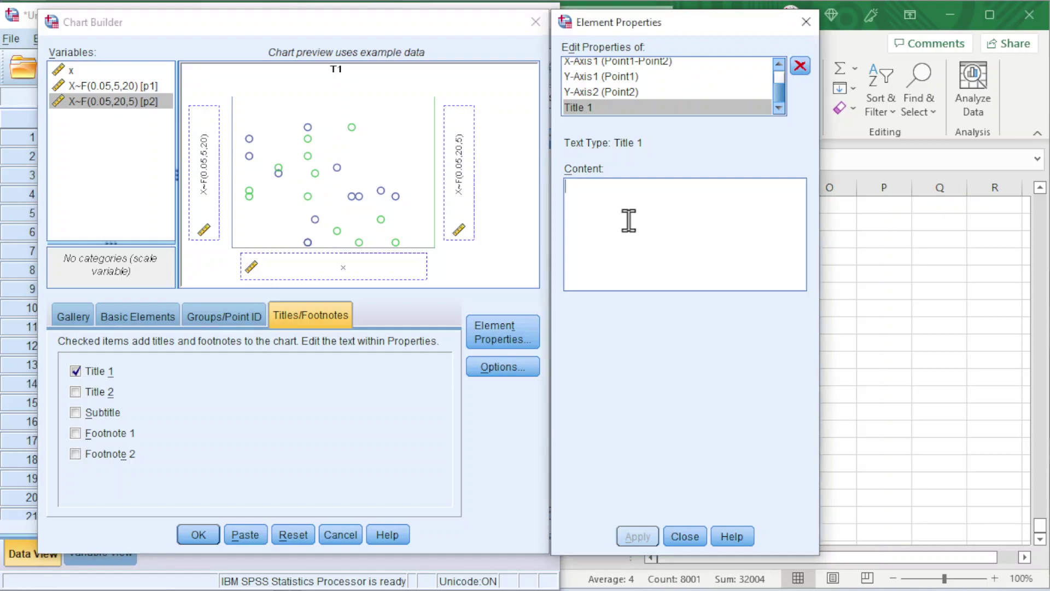
left_click(197, 535)
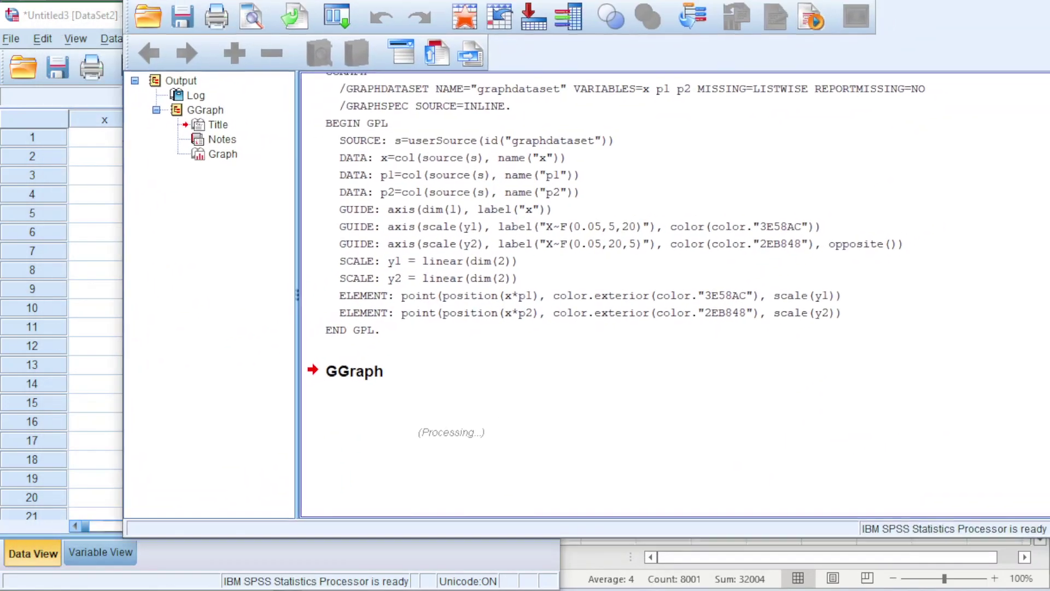
Move the Output Viewer into full view and select the rendered dual-axis chart
left_click_drag(521, 0, 407, 25)
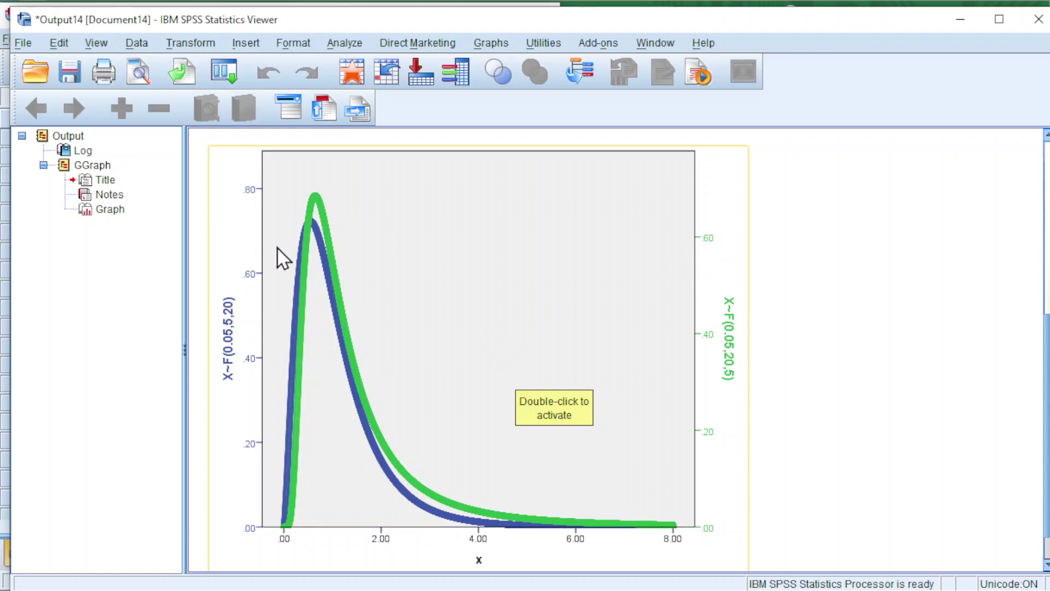
left_click(254, 201)
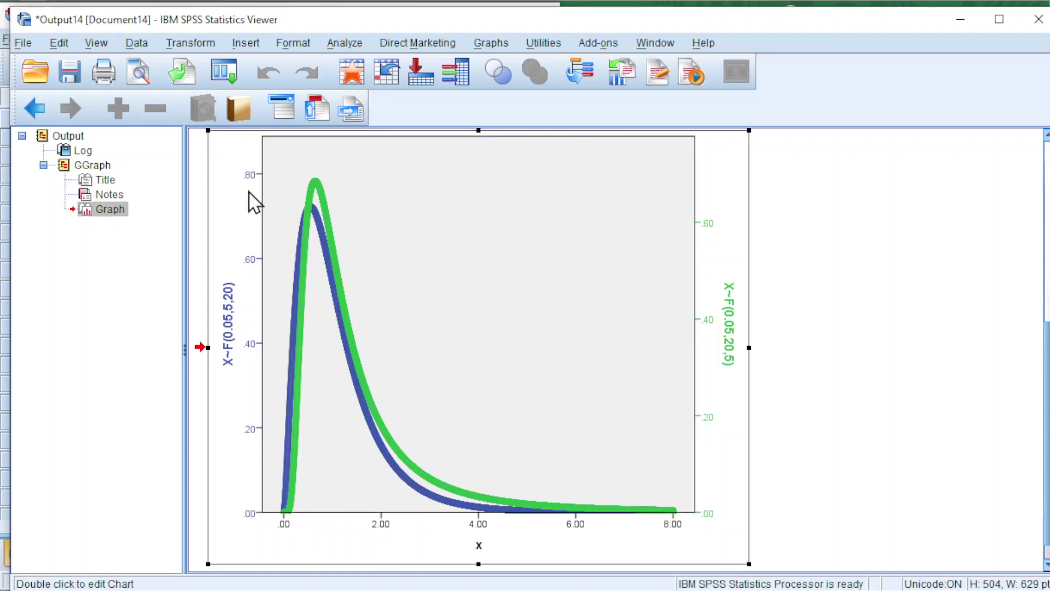
In the Chart Editor, set the right y-axis scale maximum to 0.8 and apply it
double_click(254, 201)
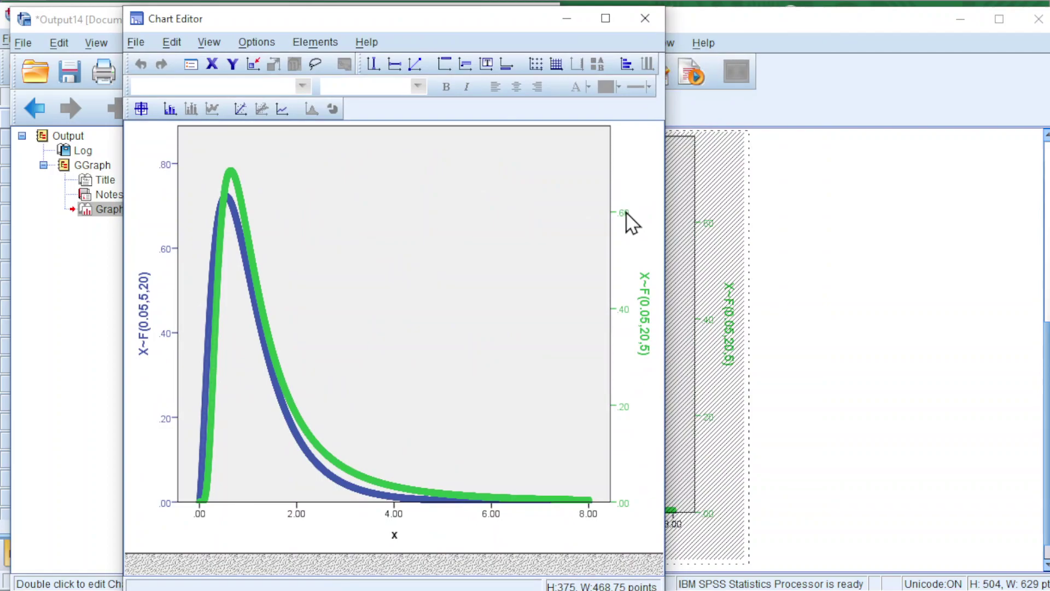
left_click(623, 213)
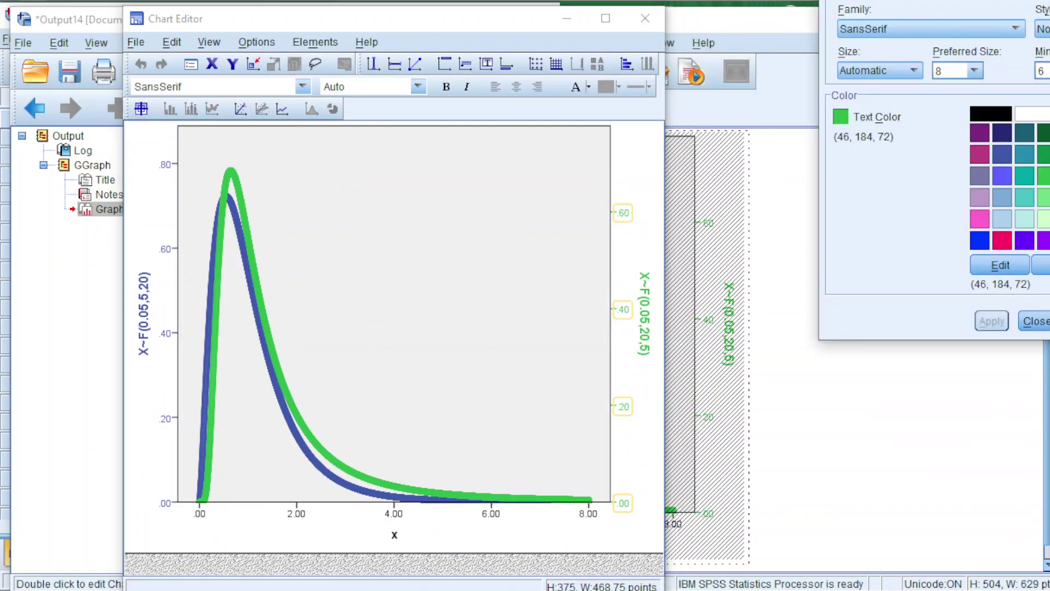
left_click_drag(938, 0, 789, 26)
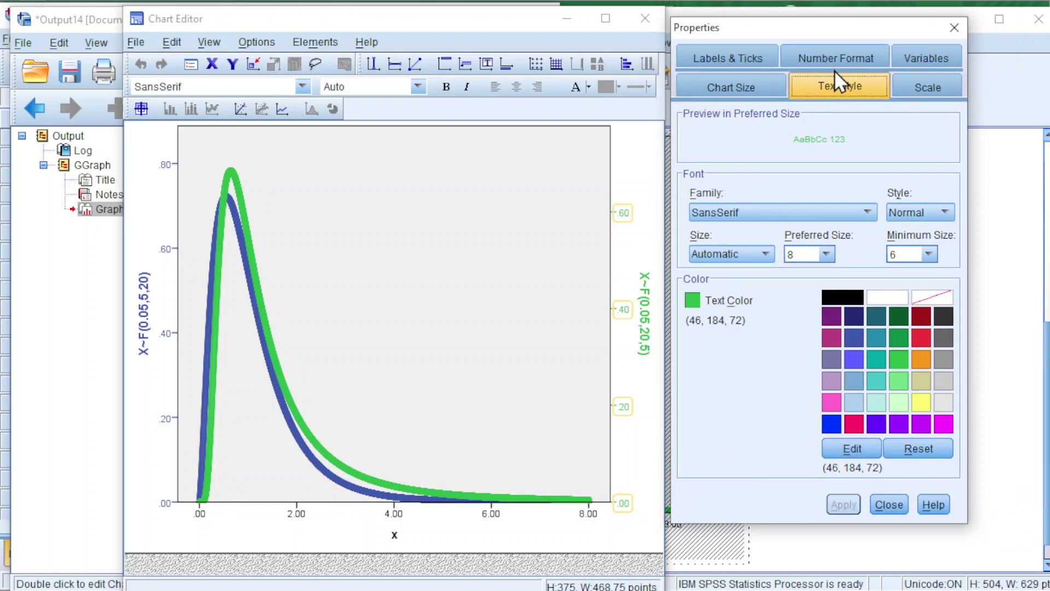
left_click(921, 88)
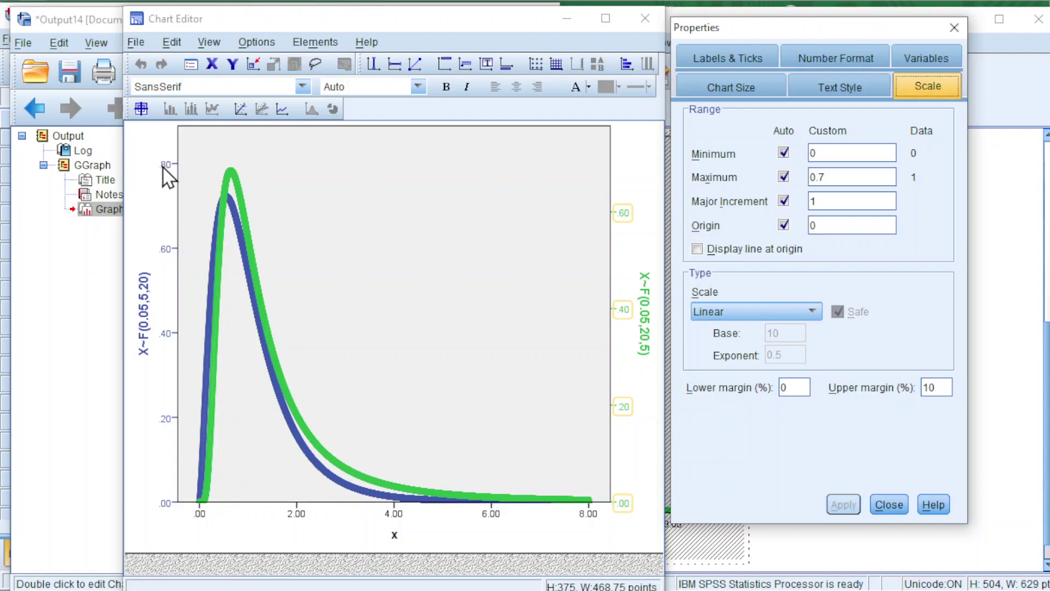
left_click_drag(834, 176, 819, 177)
type("8")
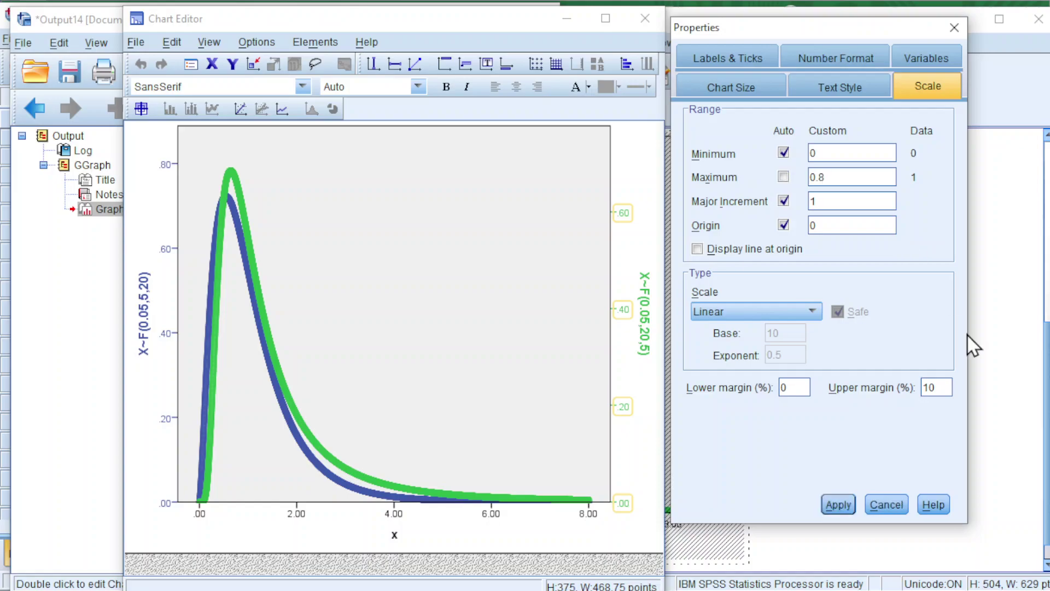
left_click(837, 506)
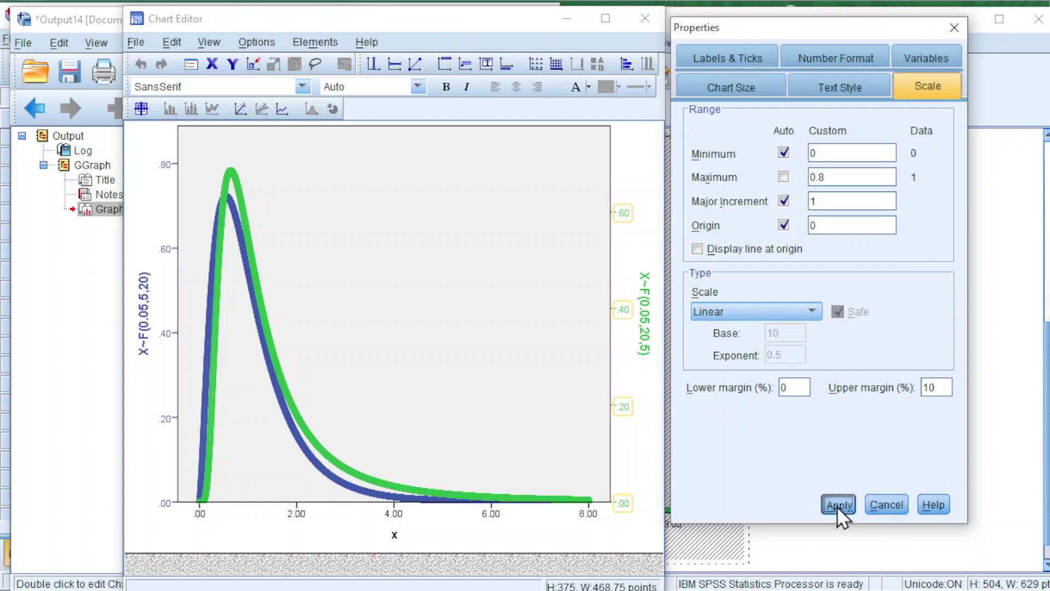